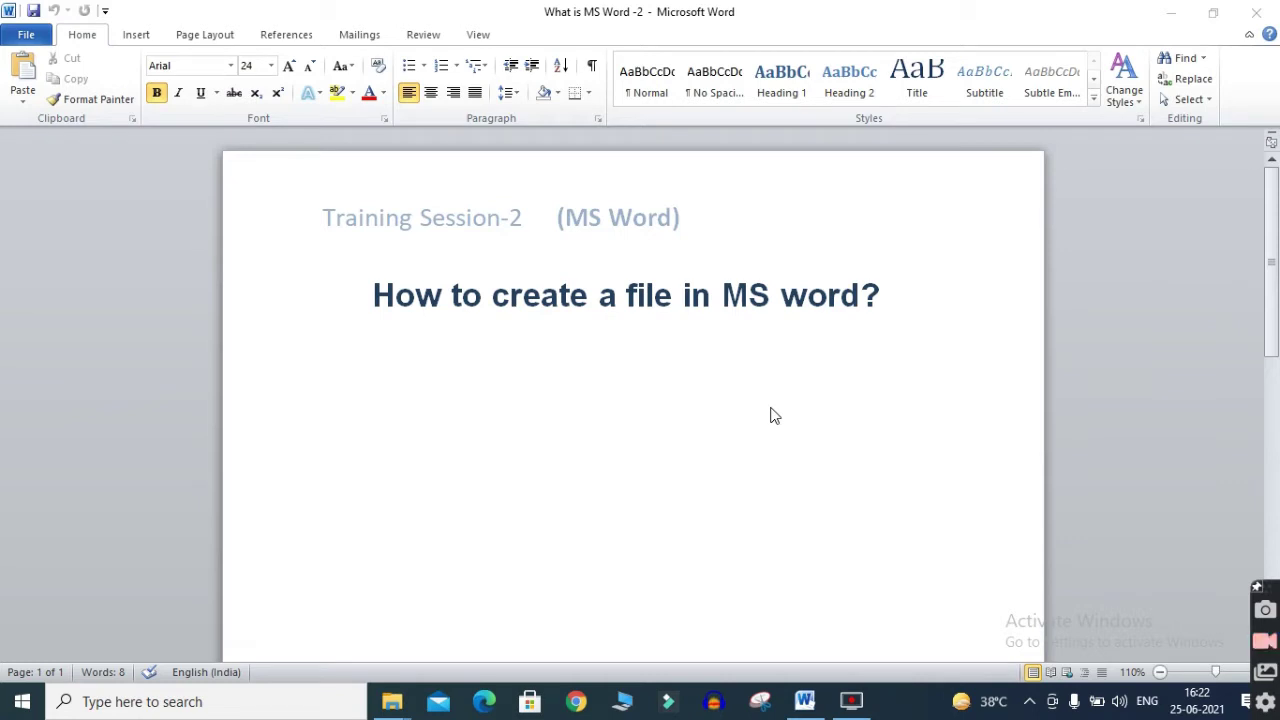
Minimize Word, then create a new Word document on the desktop and delete it.
{"action": "left_click", "coordinate": [494, 325]}
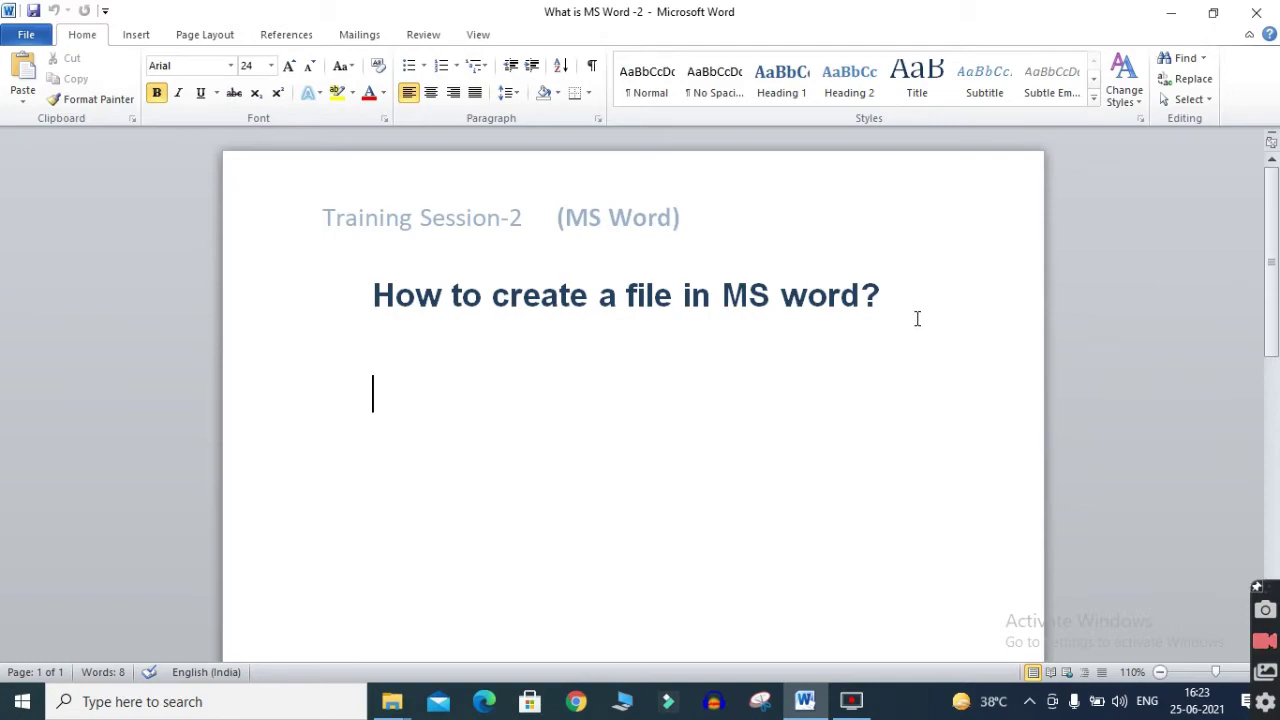
{"action": "left_click", "coordinate": [1170, 12]}
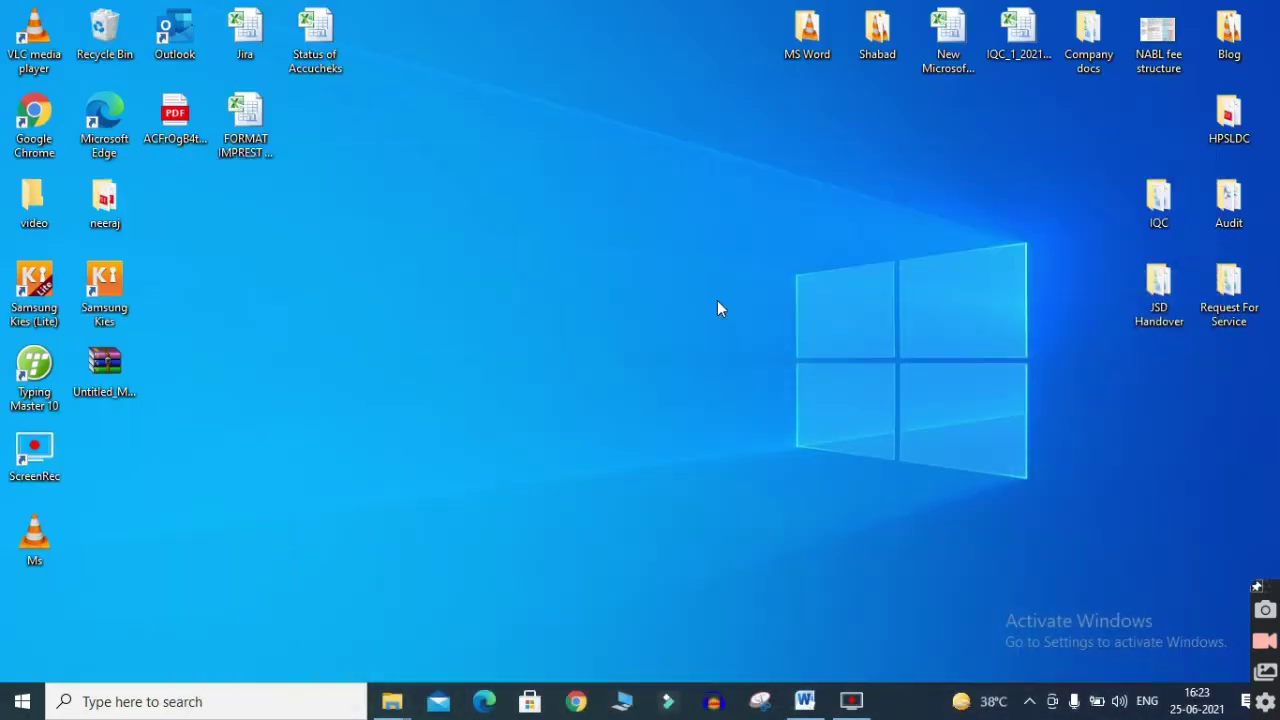
{"action": "right_click", "coordinate": [503, 210]}
{"action": "mouse_move", "coordinate": [560, 381]}
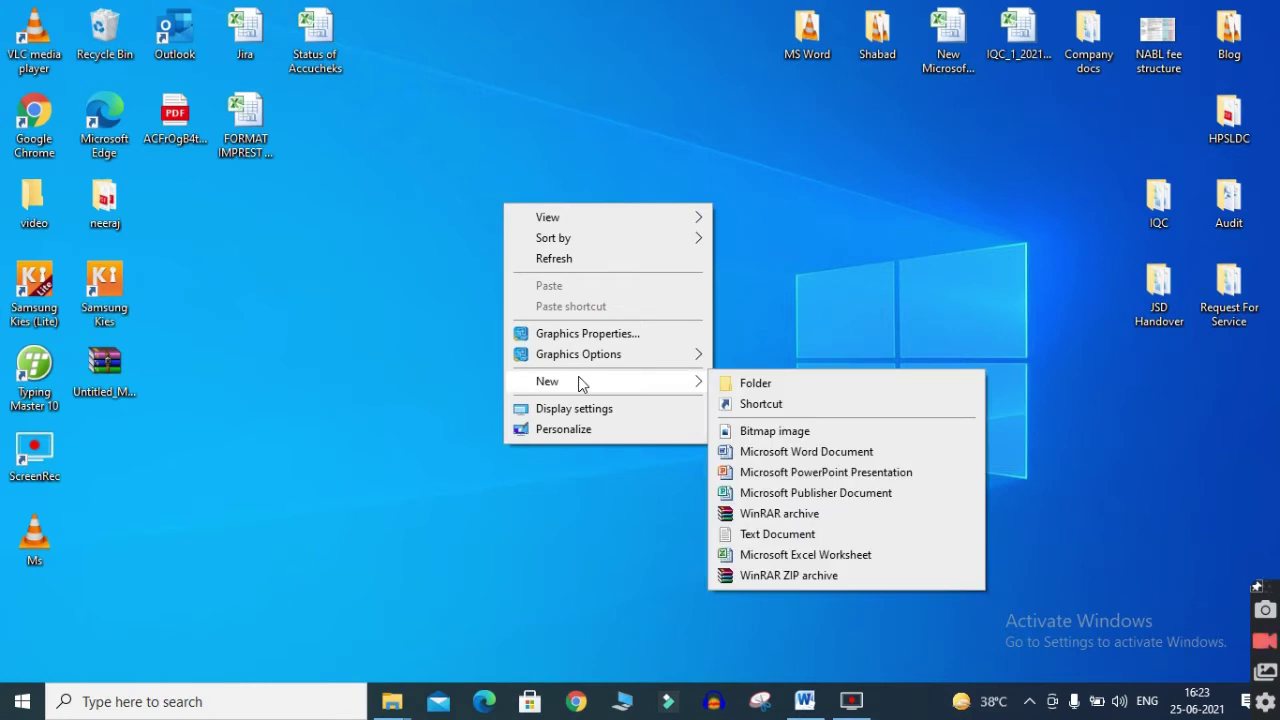
{"action": "left_click", "coordinate": [766, 455]}
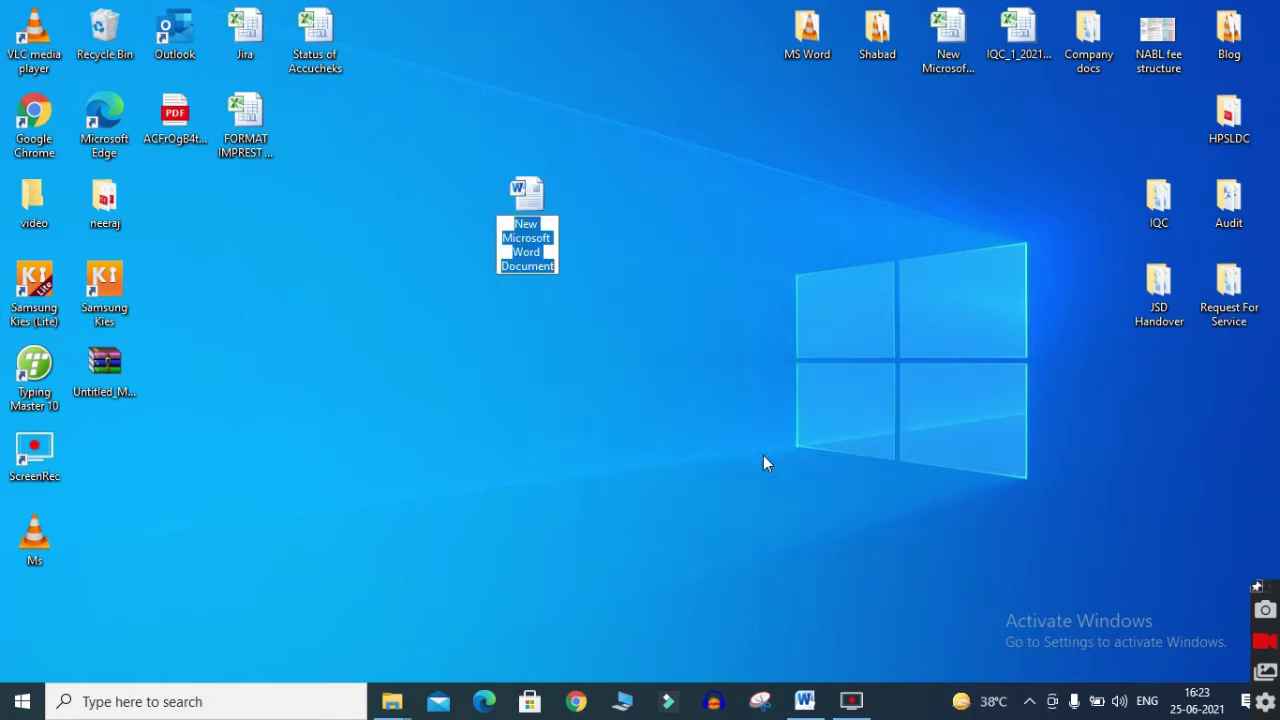
{"action": "key", "text": "Return"}
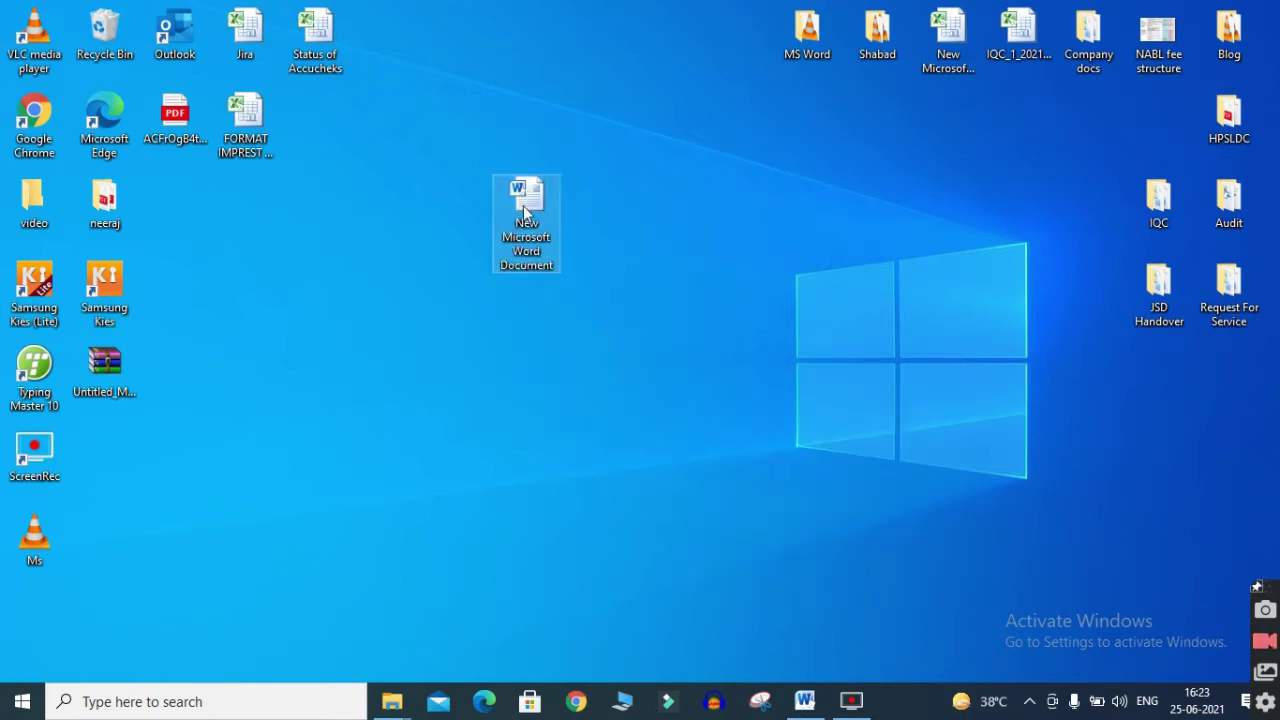
{"action": "key", "text": "Delete"}
Search for 'word', launch Word 2010, and close the blank Document1.
{"action": "left_click", "coordinate": [170, 701]}
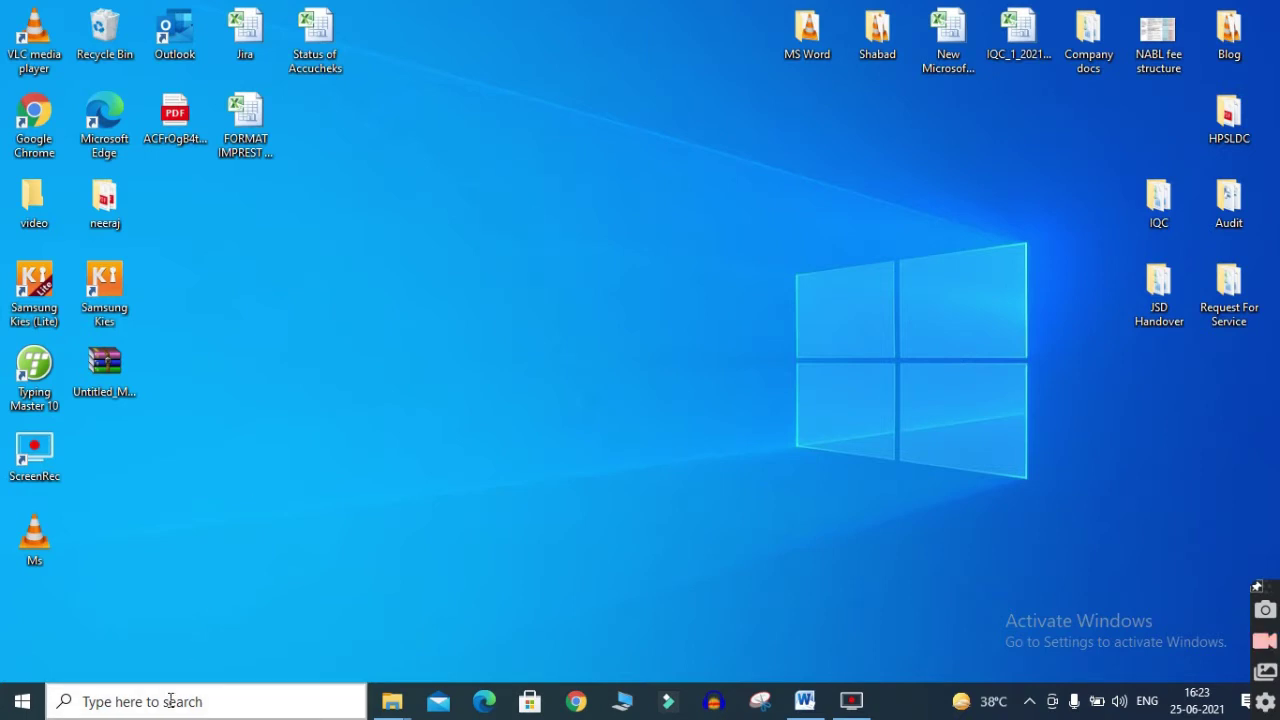
{"action": "type", "text": "word"}
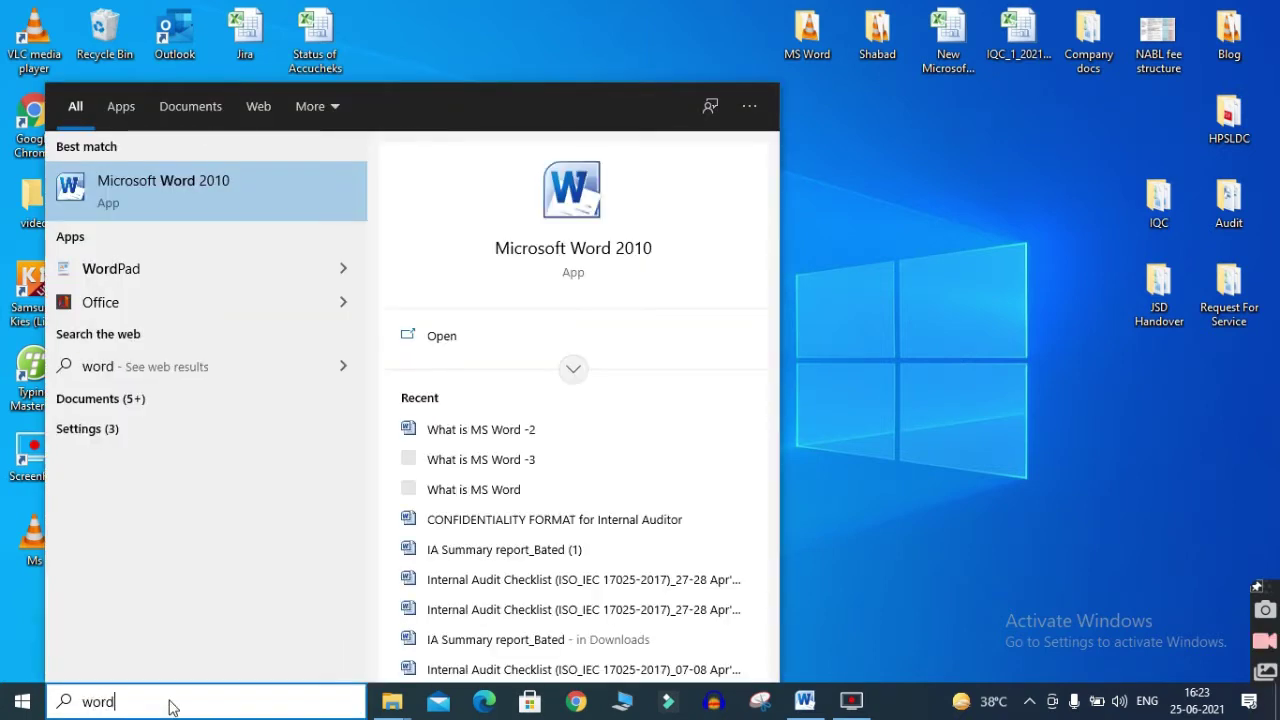
{"action": "left_click", "coordinate": [191, 189]}
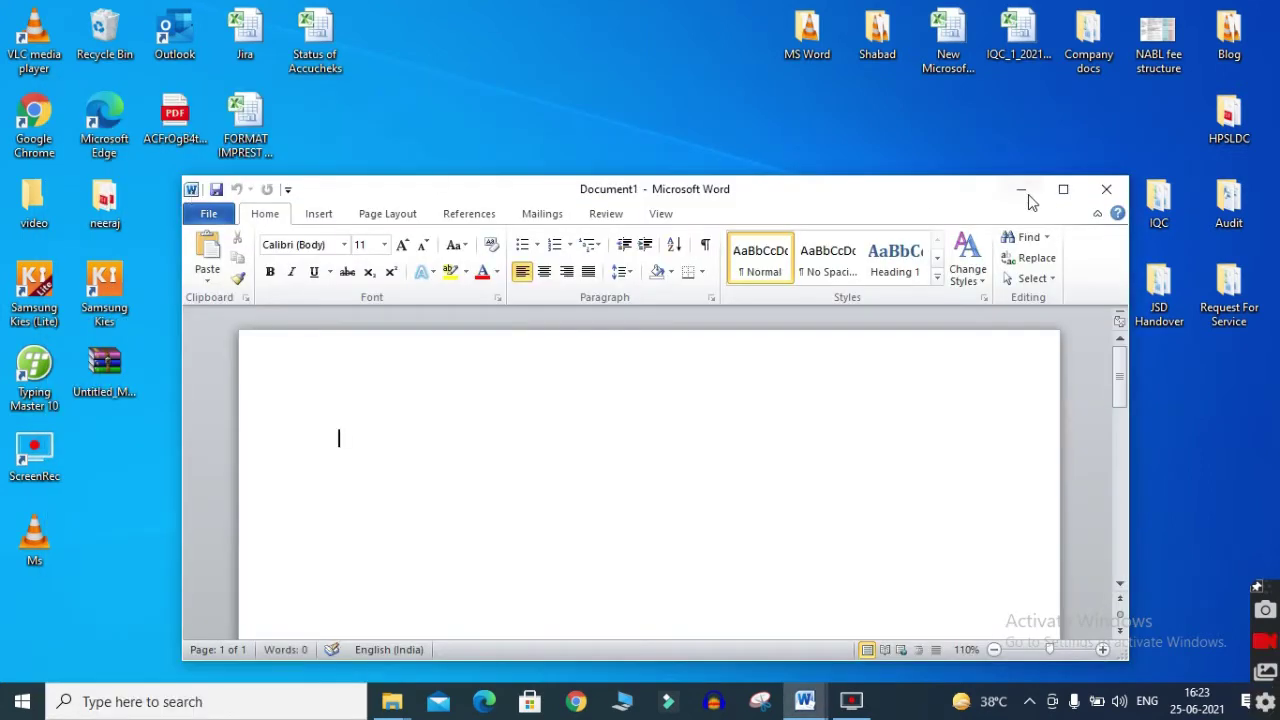
{"action": "left_click", "coordinate": [1095, 196]}
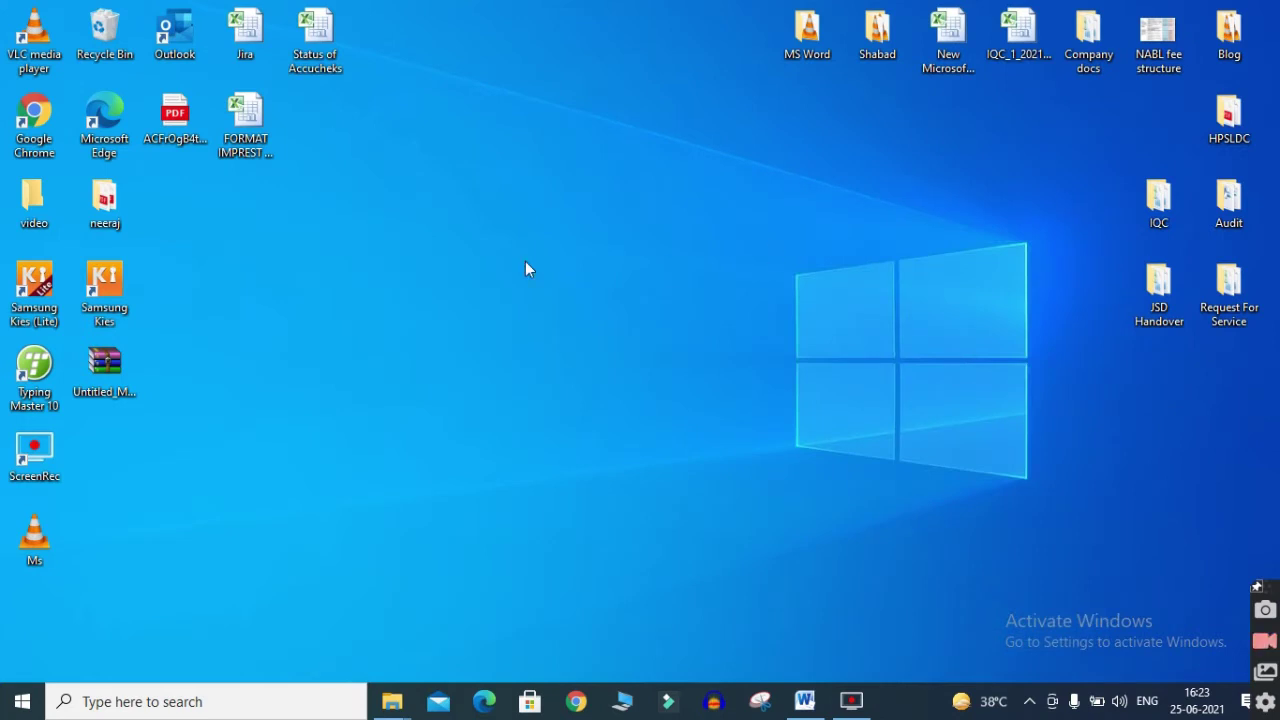
{"action": "key", "text": "super+r"}
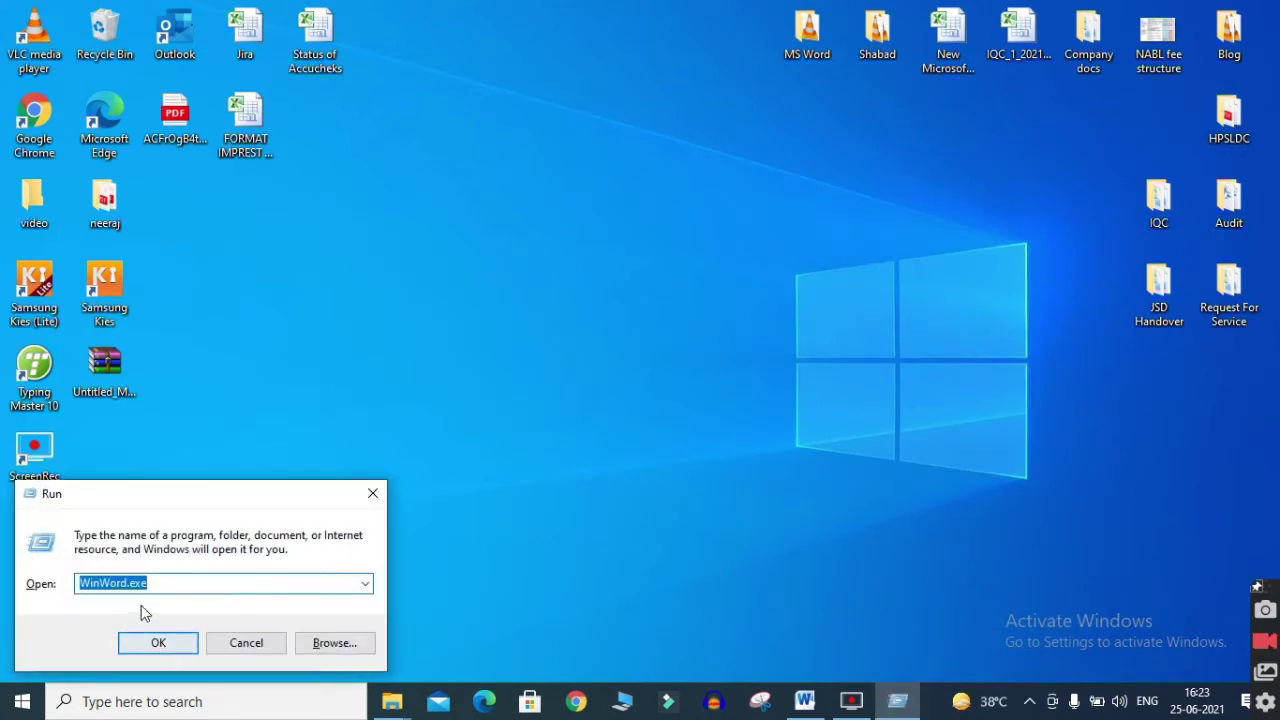
{"action": "left_click", "coordinate": [190, 585]}
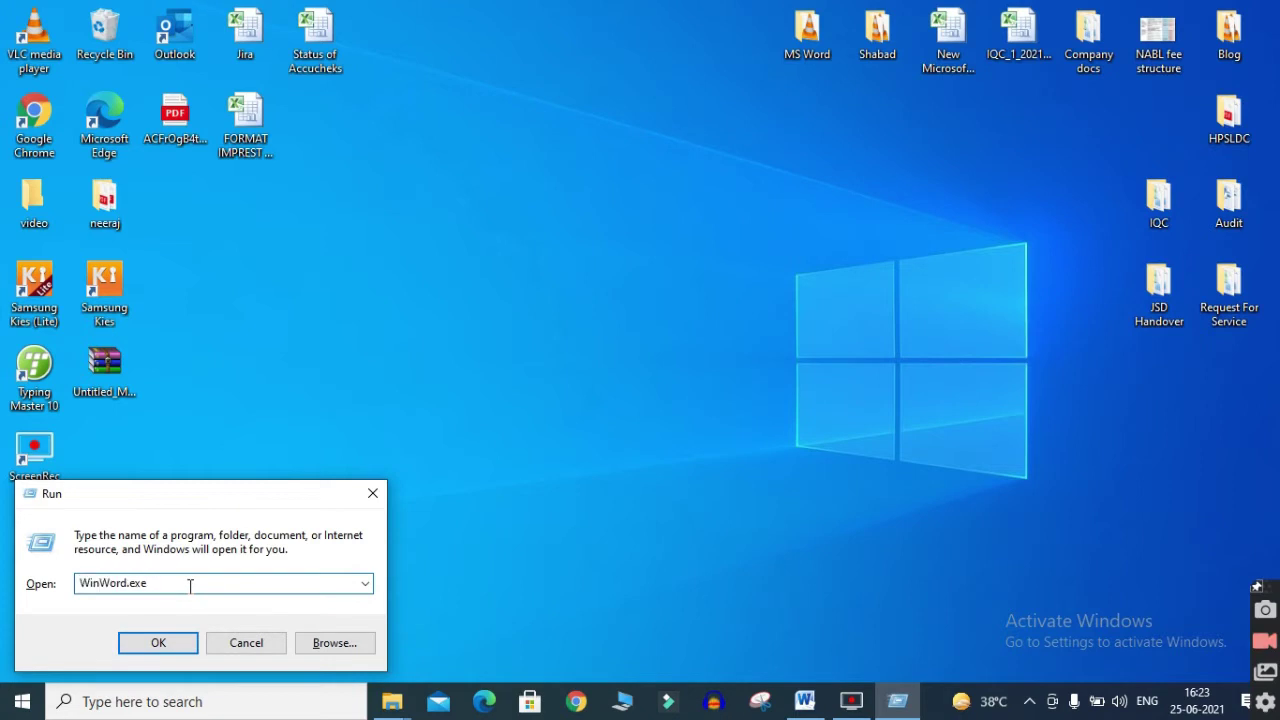
{"action": "left_click", "coordinate": [157, 640]}
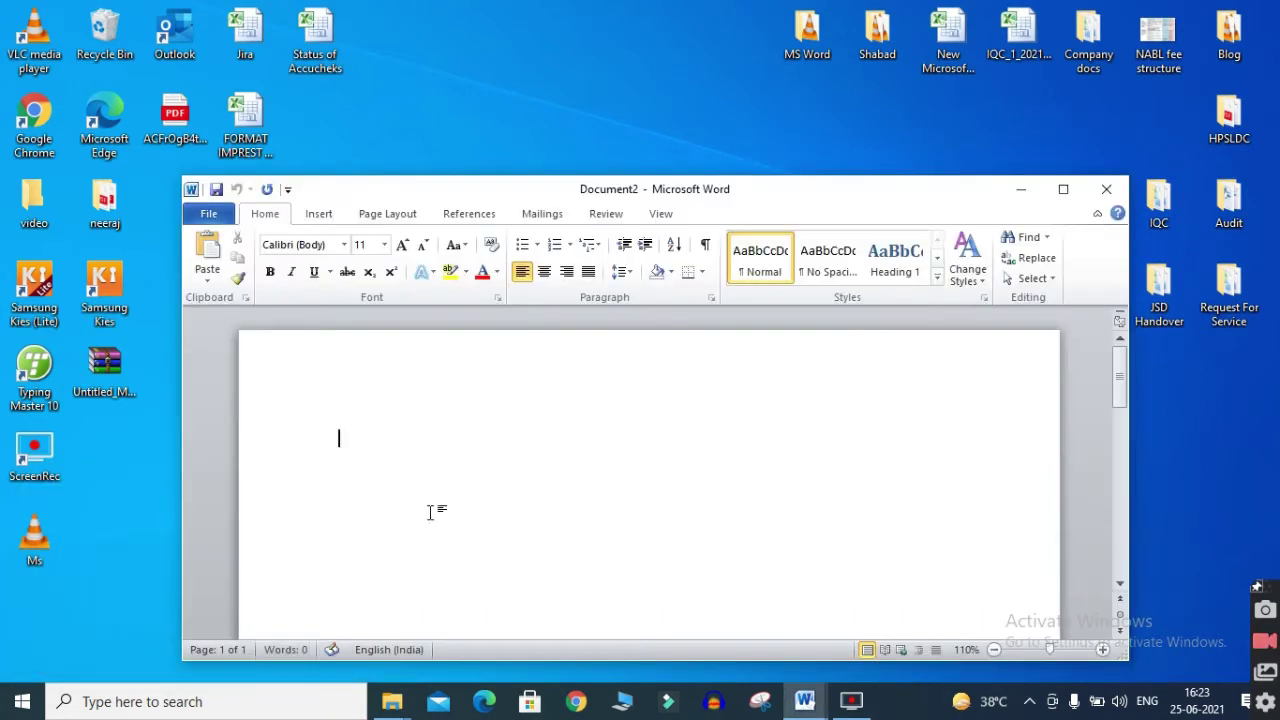
{"action": "left_click", "coordinate": [1062, 188]}
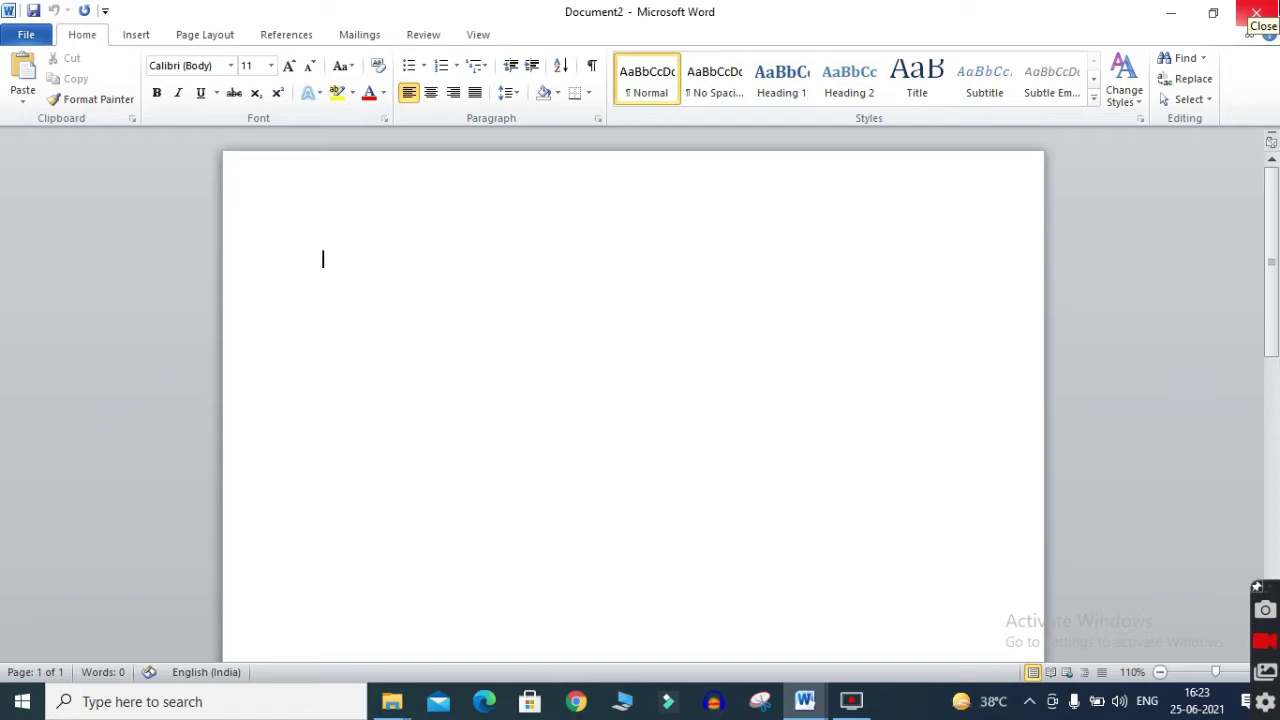
{"action": "left_click", "coordinate": [1270, 8]}
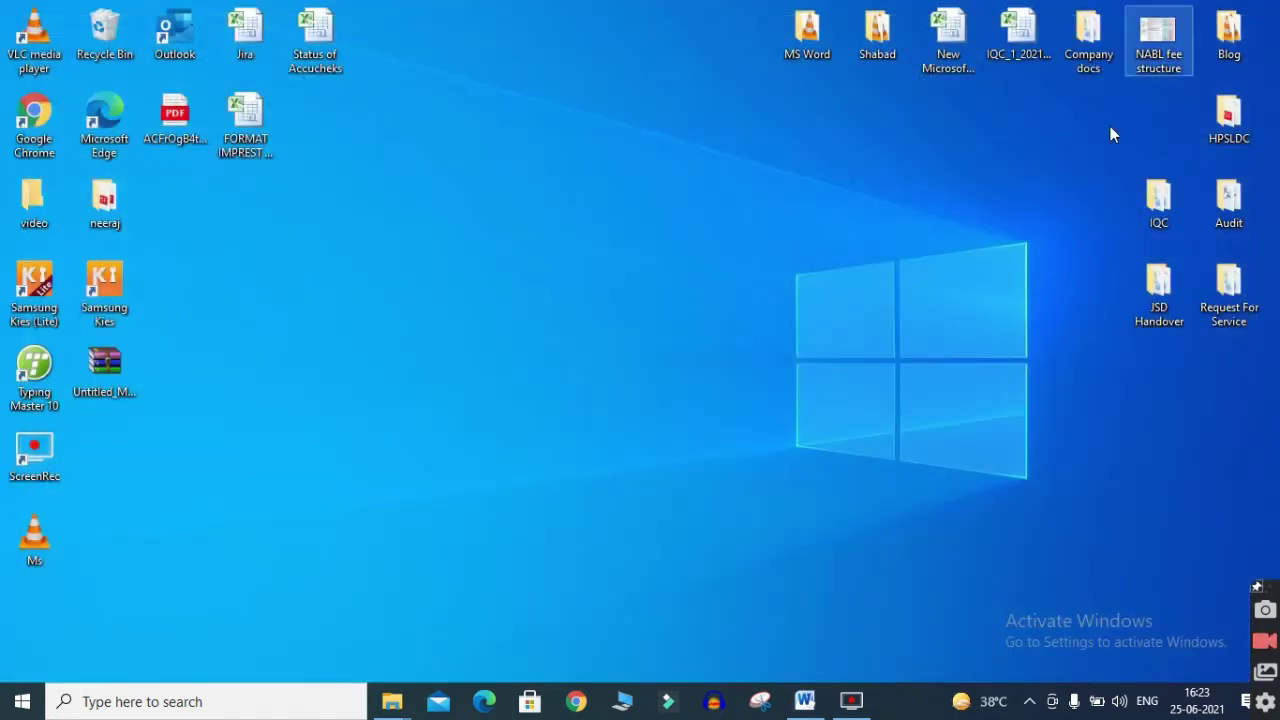
Restore What is MS Word -2 and browse the References, Page Layout, Insert and Home tabs.
{"action": "left_click", "coordinate": [818, 710]}
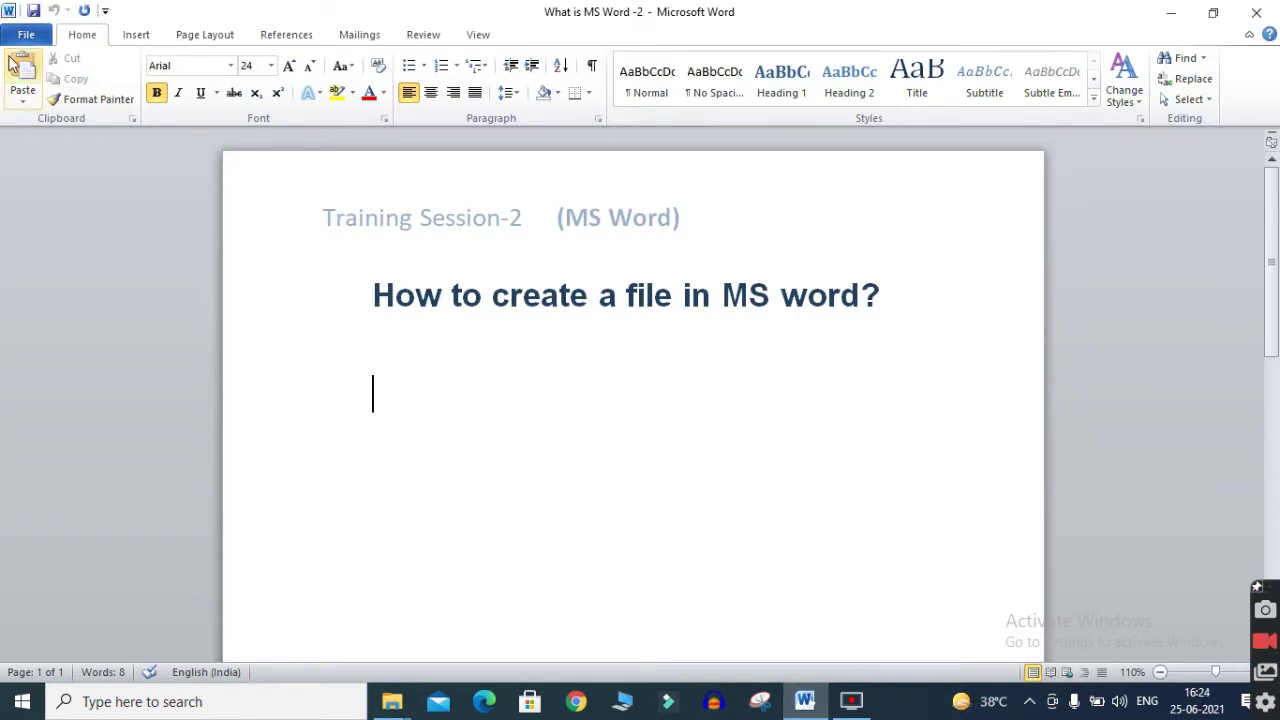
{"action": "left_click", "coordinate": [280, 36]}
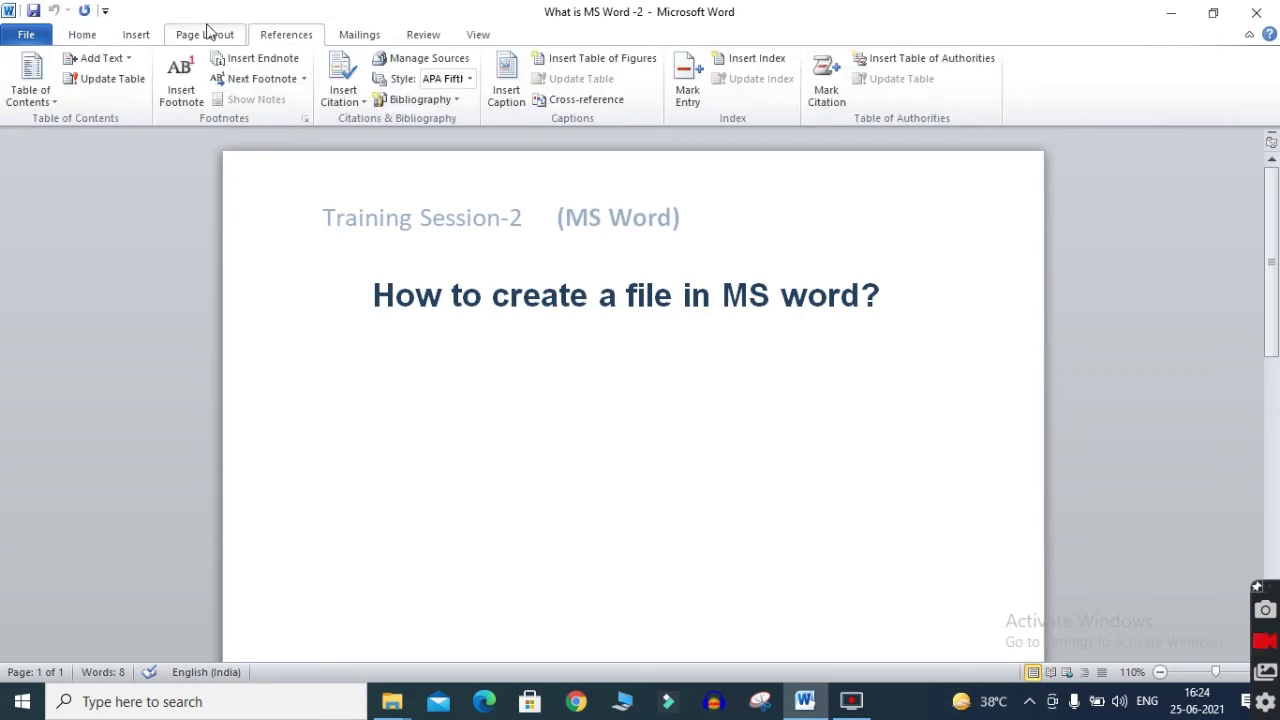
{"action": "left_click", "coordinate": [206, 32]}
{"action": "left_click", "coordinate": [122, 36]}
{"action": "left_click", "coordinate": [102, 38]}
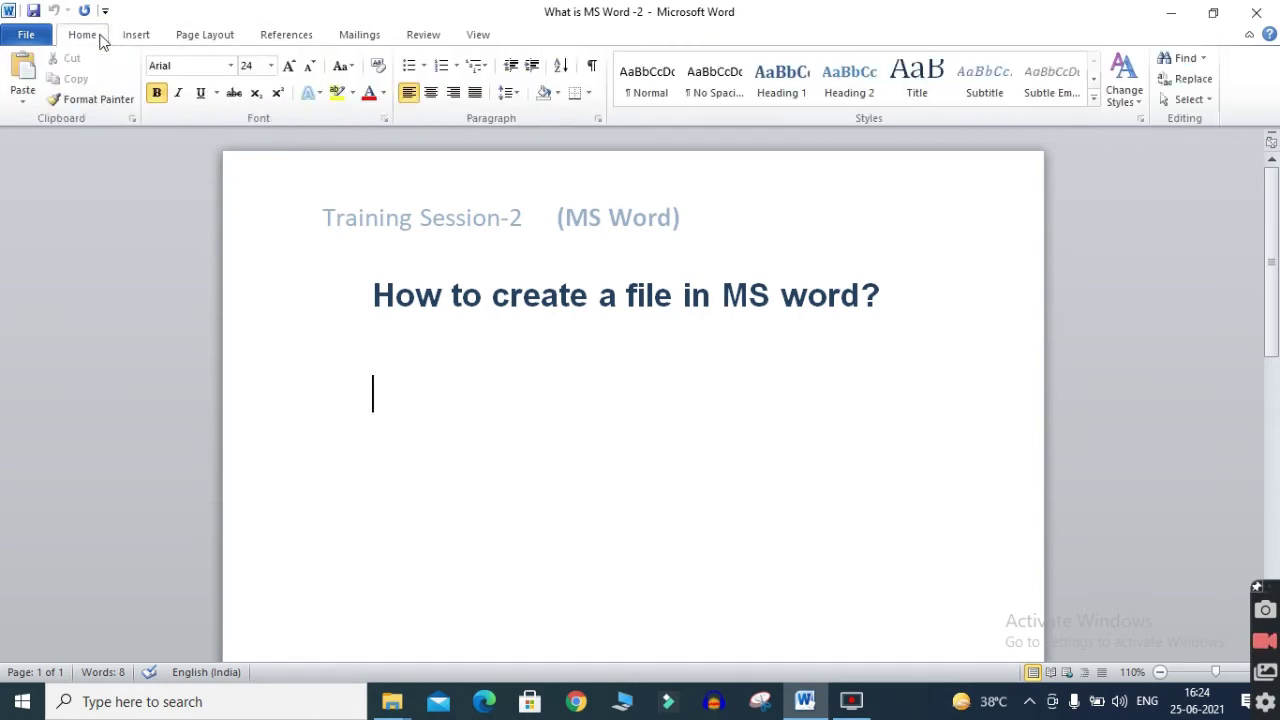
Save the document from the File menu and minimize Word.
{"action": "left_click", "coordinate": [41, 38]}
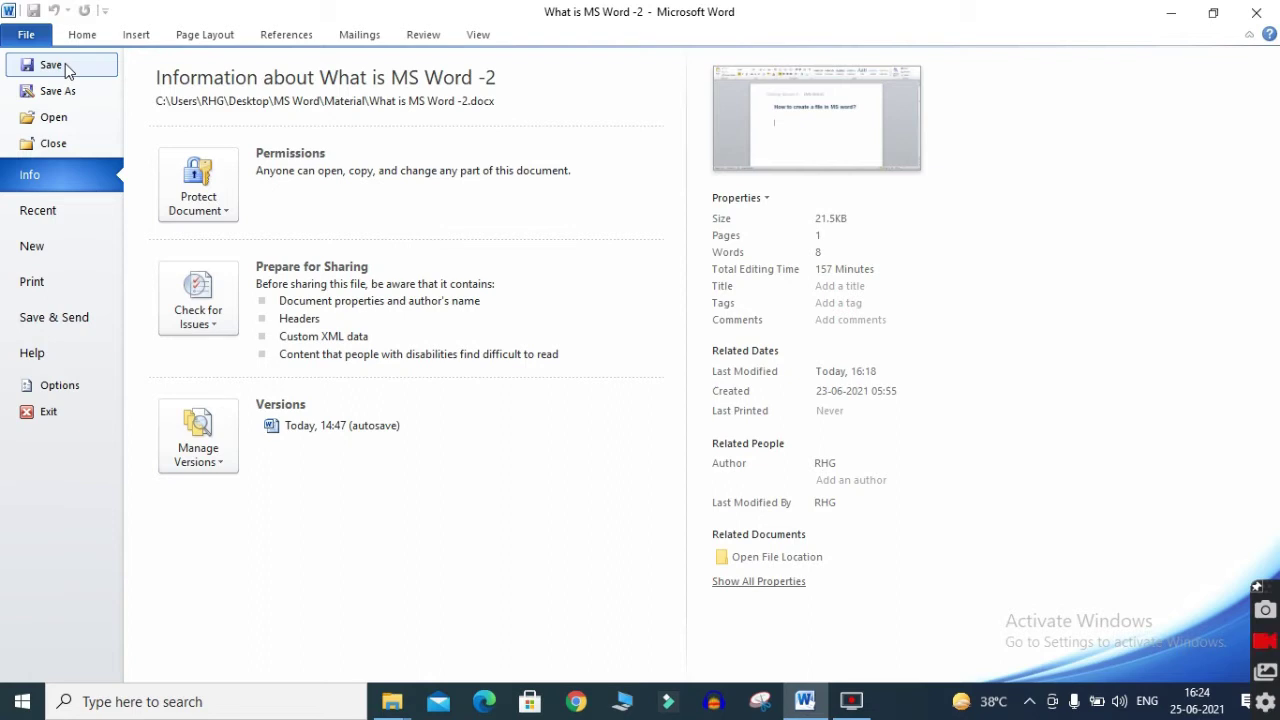
{"action": "left_click", "coordinate": [51, 64]}
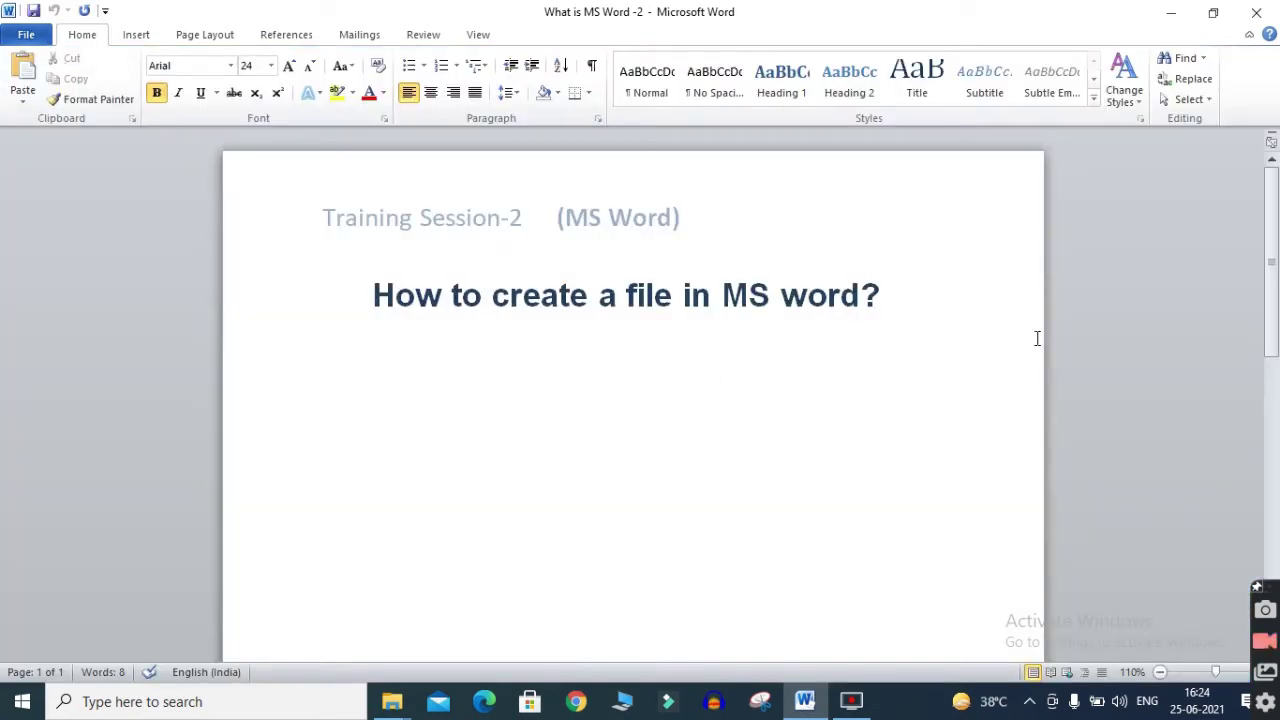
{"action": "left_click", "coordinate": [1168, 15]}
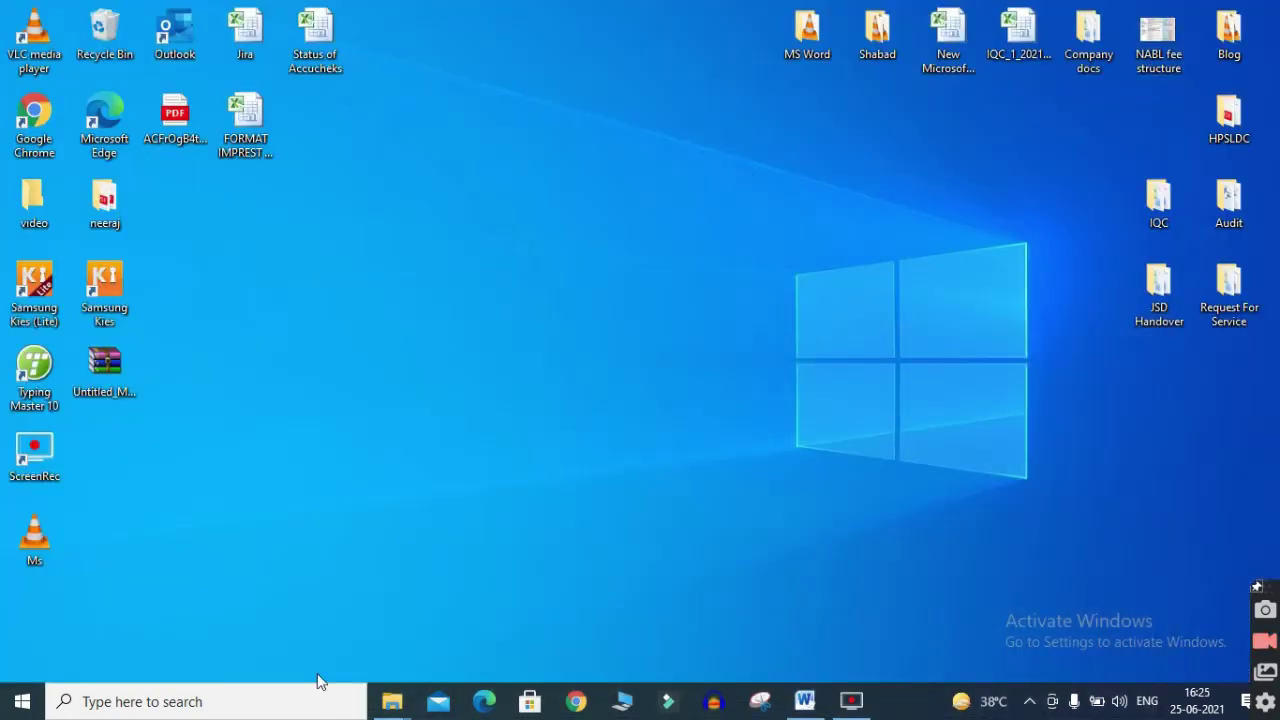
{"action": "left_click", "coordinate": [269, 709]}
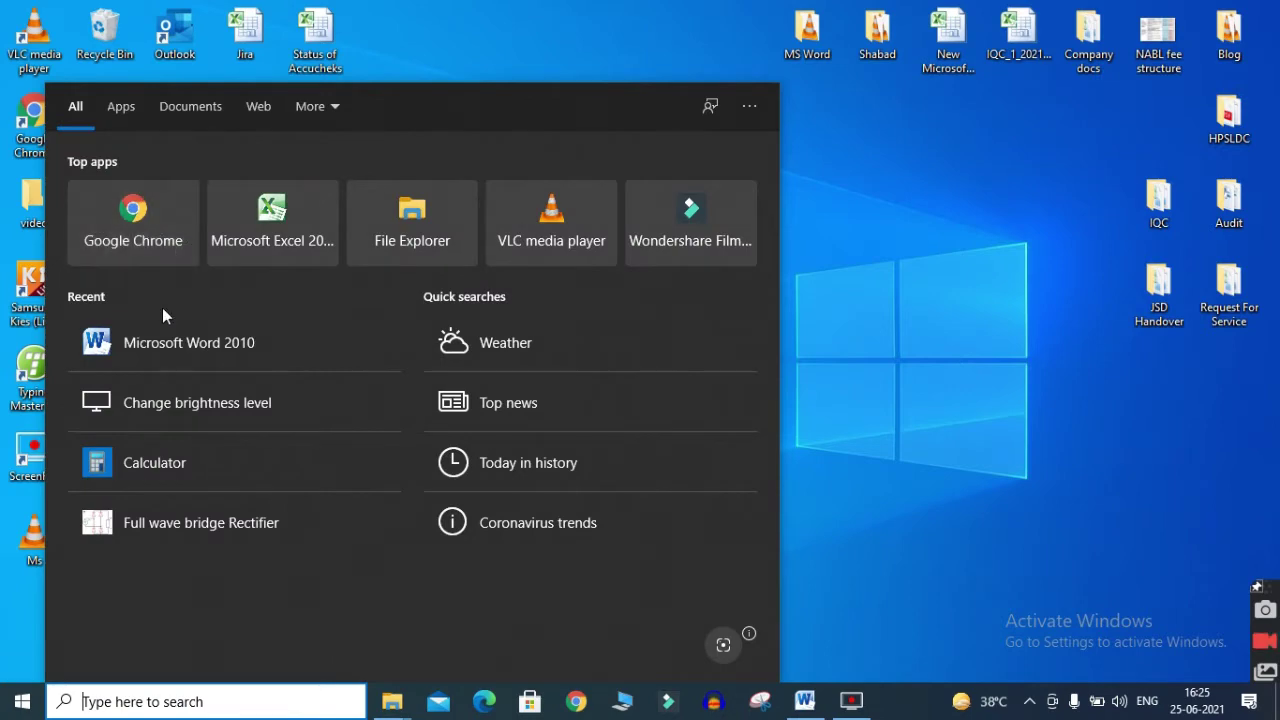
{"action": "left_click", "coordinate": [174, 346]}
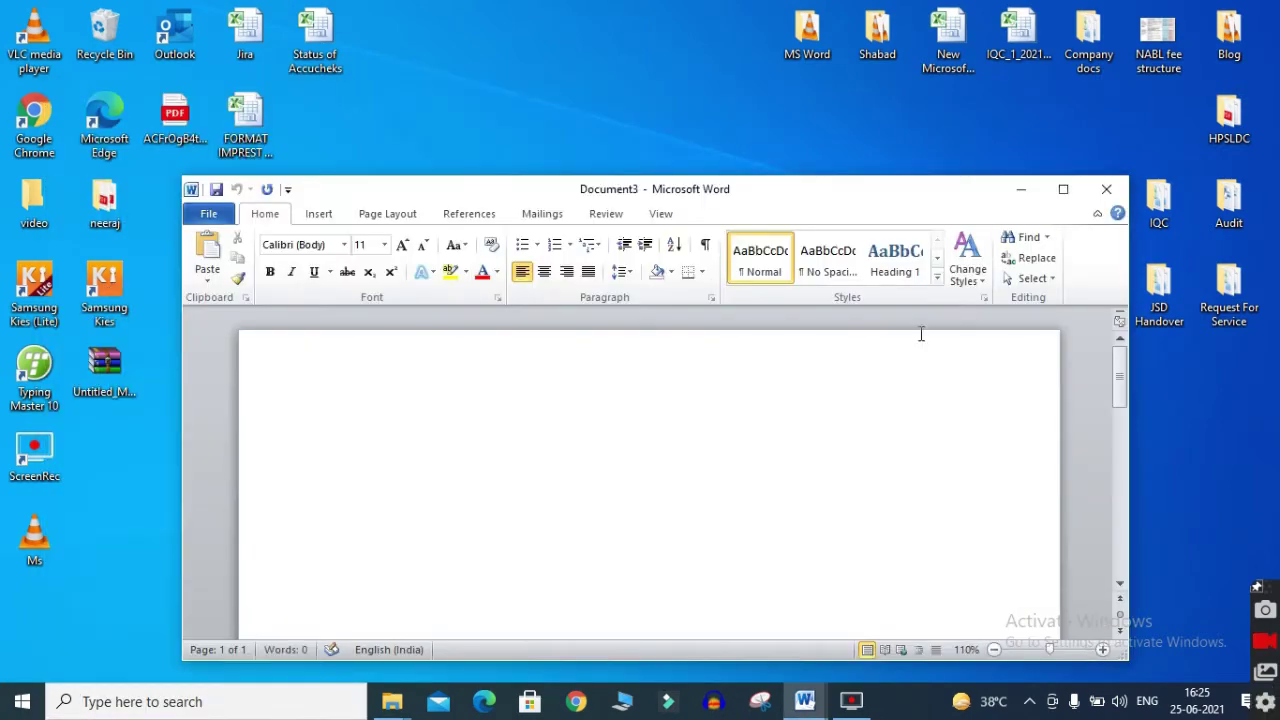
{"action": "left_click", "coordinate": [1063, 189]}
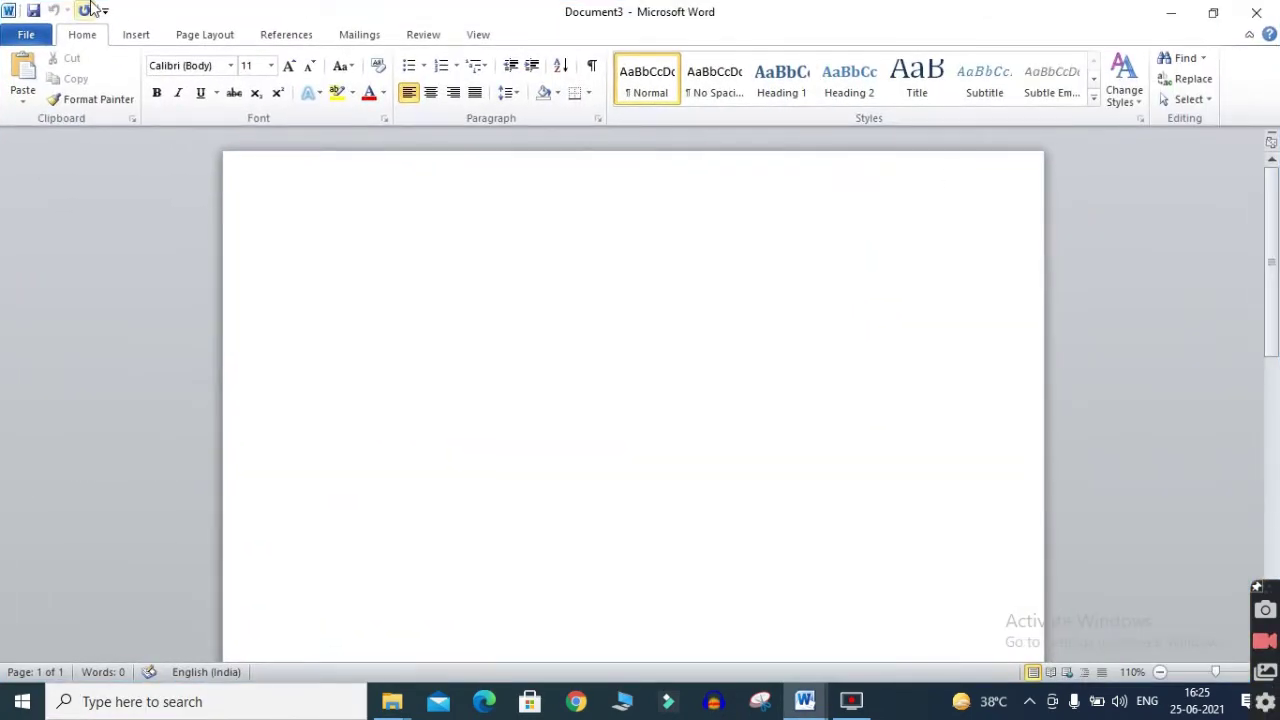
{"action": "left_click", "coordinate": [28, 35]}
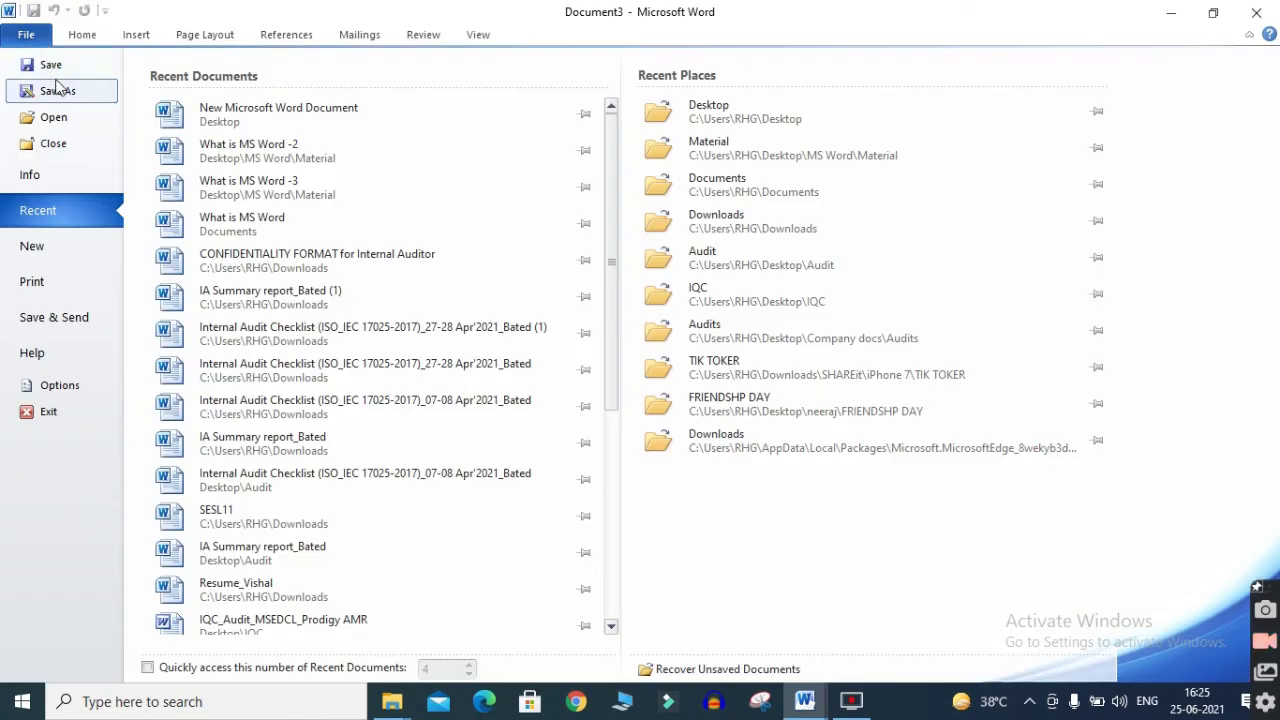
{"action": "left_click", "coordinate": [57, 68]}
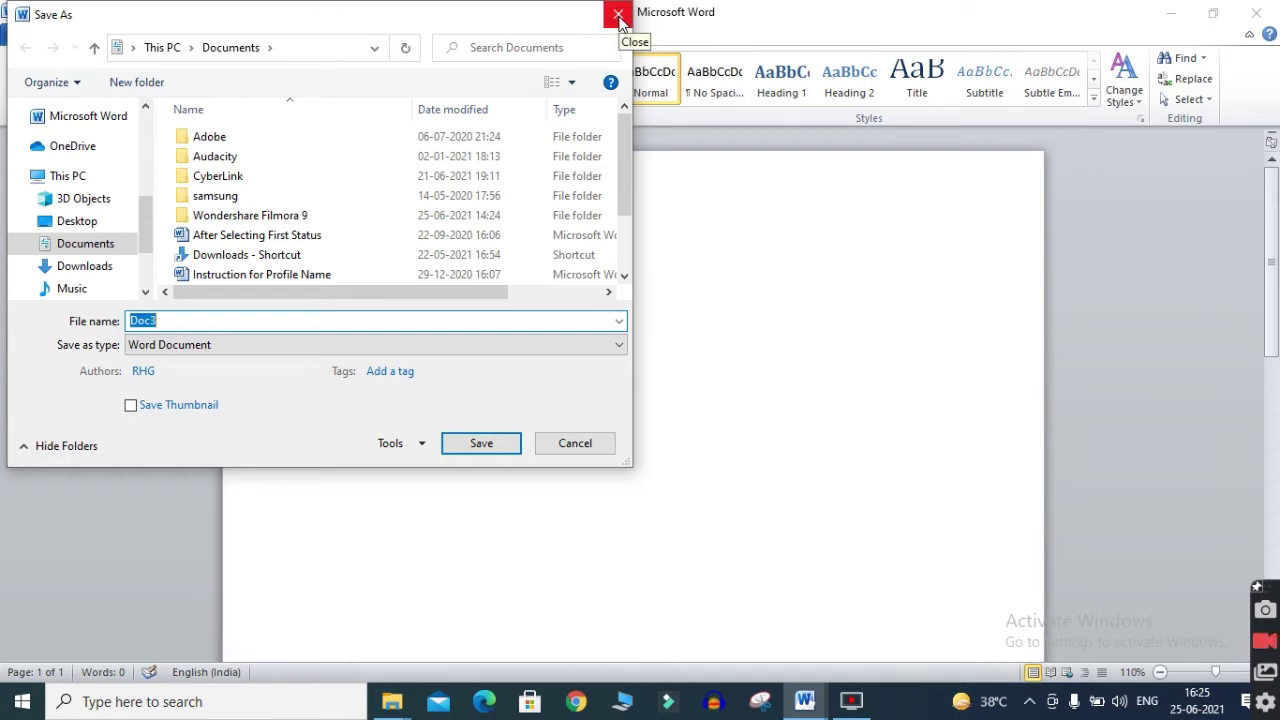
{"action": "left_click", "coordinate": [619, 15]}
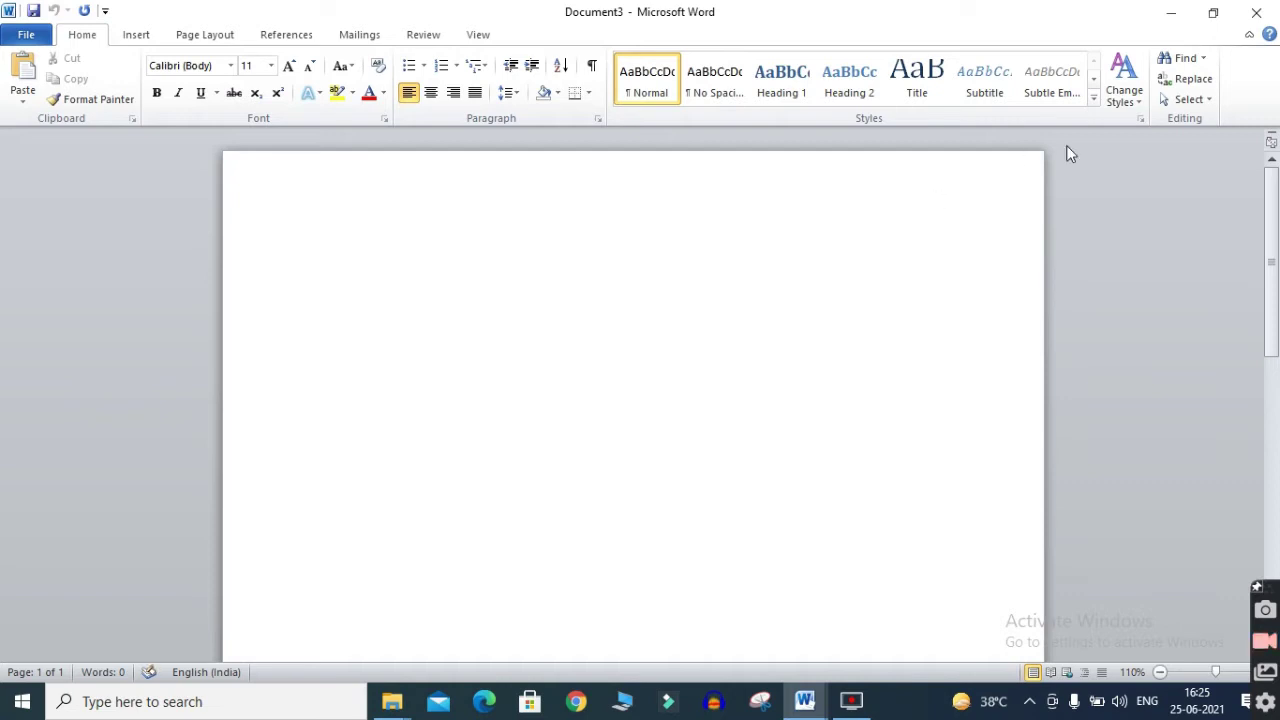
{"action": "left_click", "coordinate": [1258, 14]}
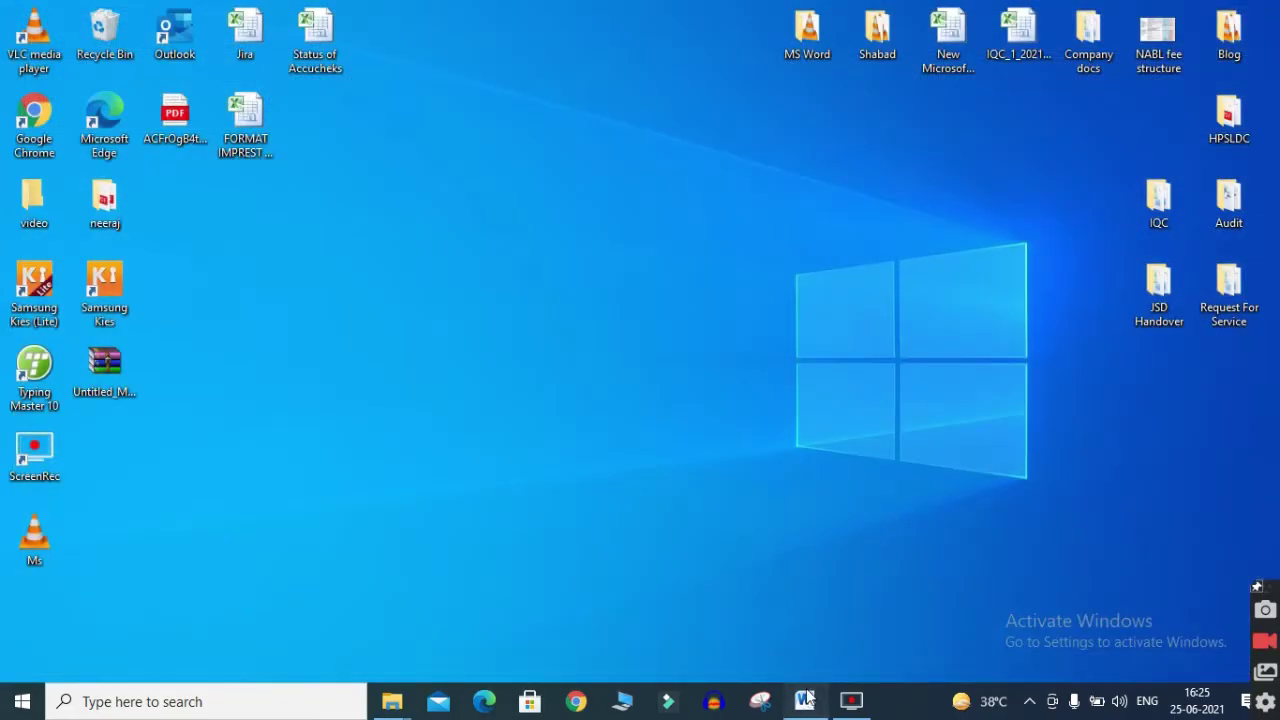
Restore What is MS Word -2 and open Save As from the File menu.
{"action": "left_click", "coordinate": [805, 701]}
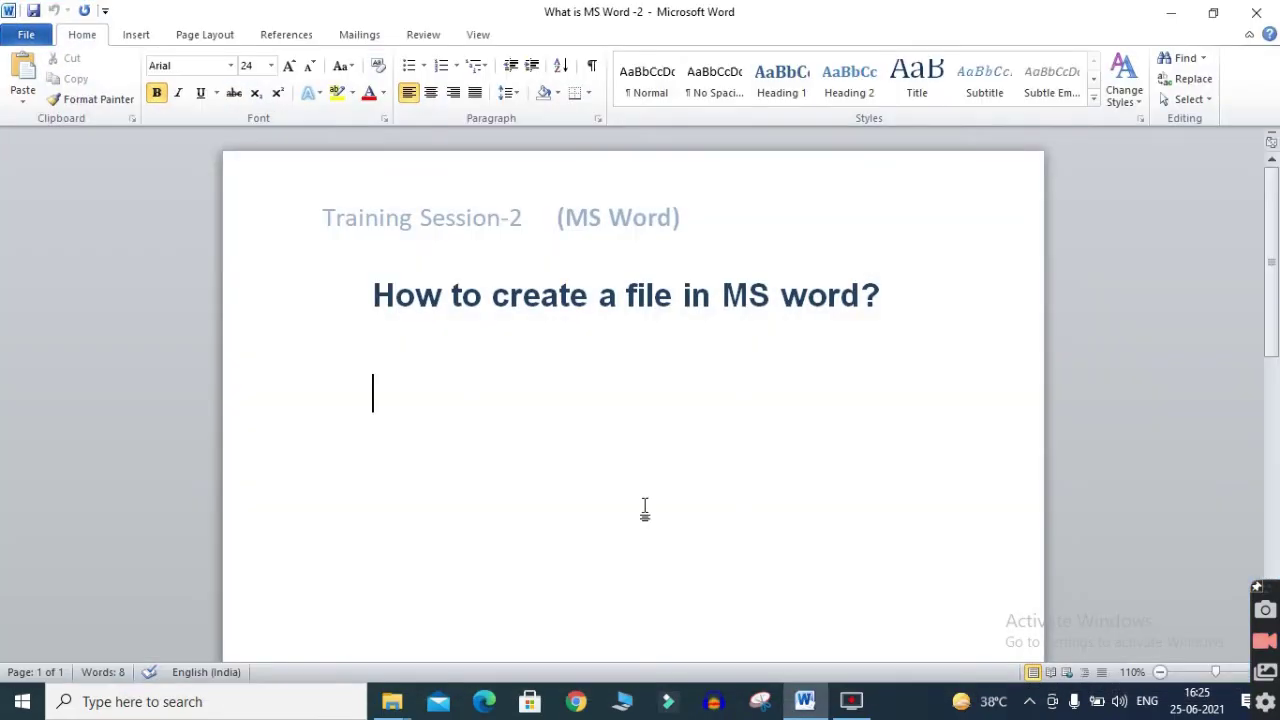
{"action": "left_click", "coordinate": [26, 34]}
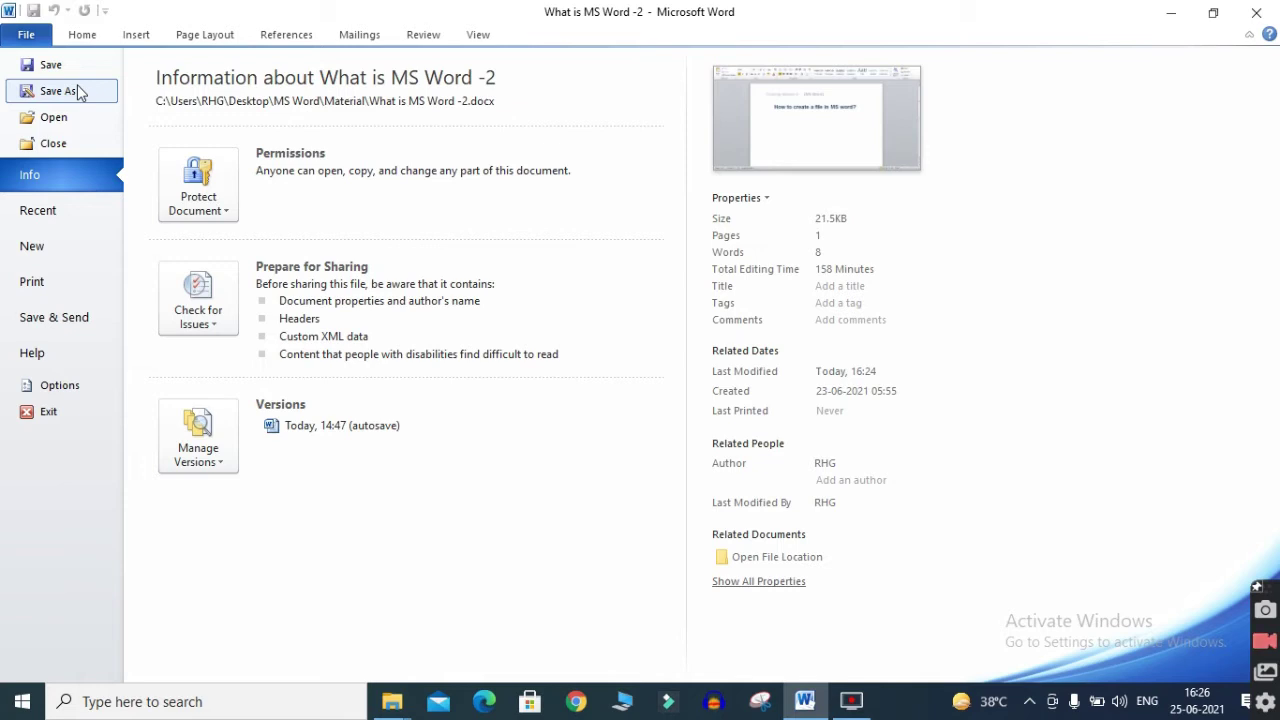
{"action": "left_click", "coordinate": [58, 91]}
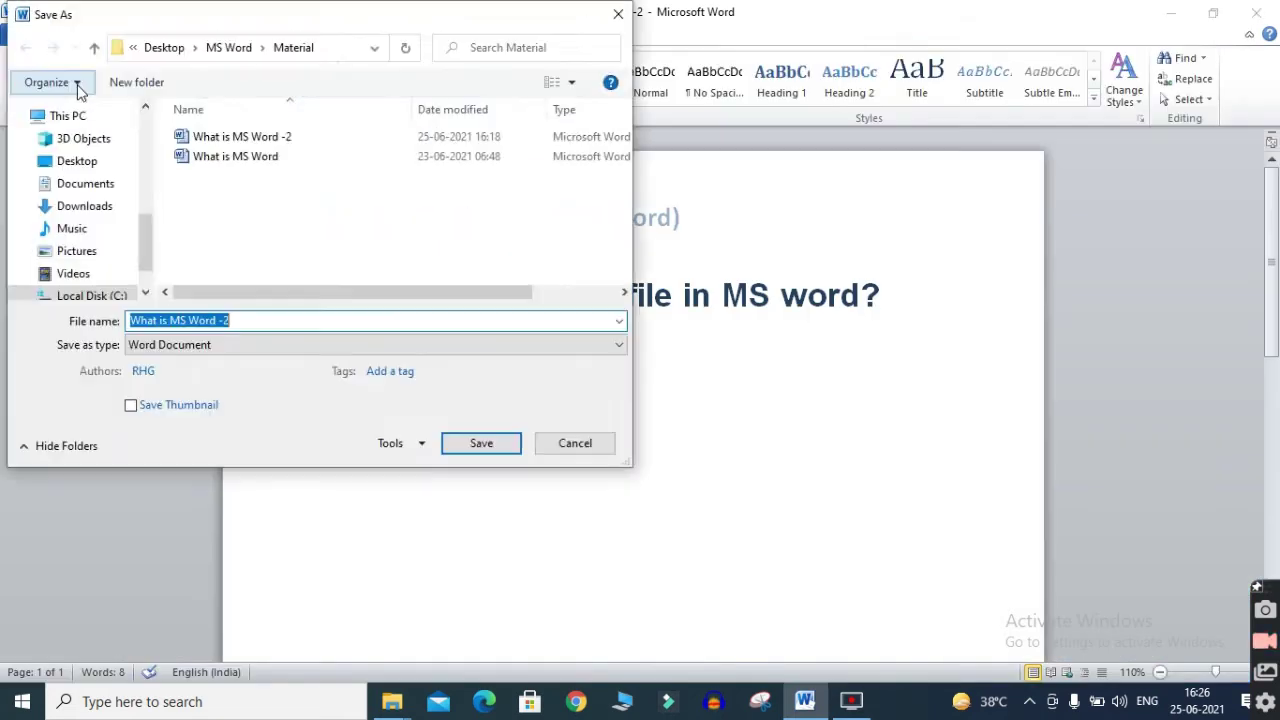
Change the file name to 'What is MS Word -3', then cancel the save.
{"action": "left_click", "coordinate": [290, 326]}
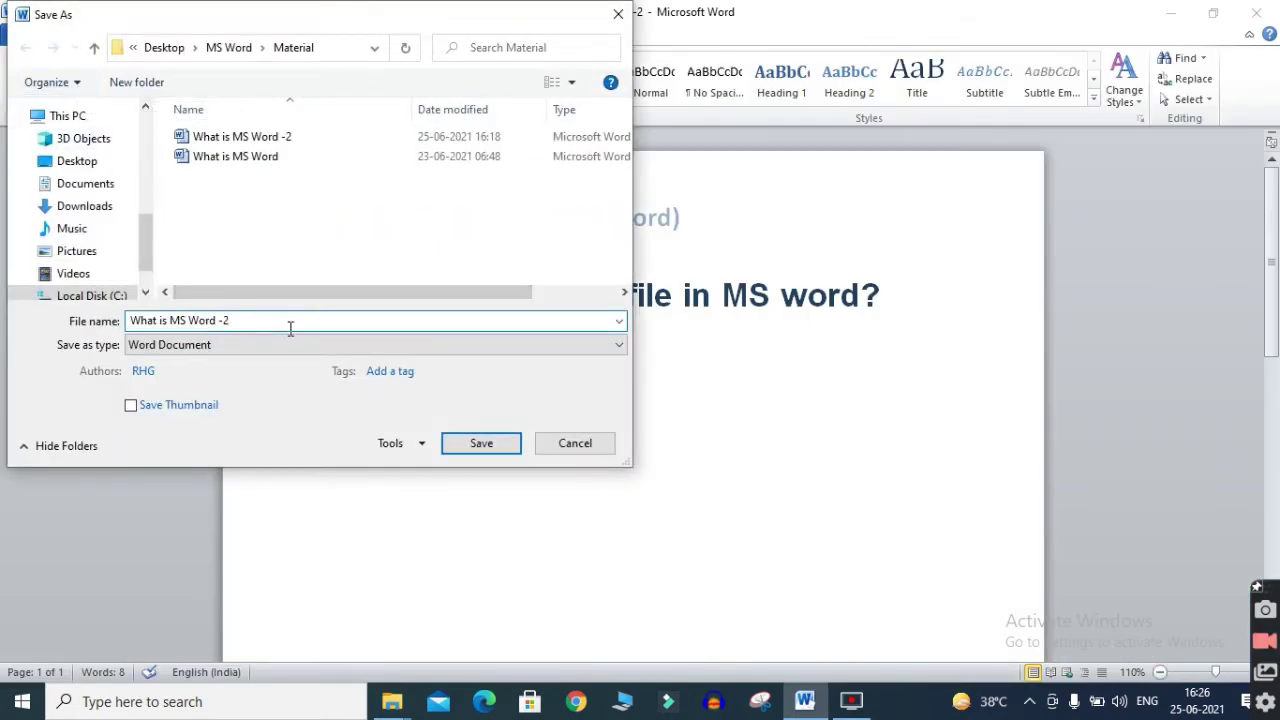
{"action": "key", "text": "BackSpace"}
{"action": "type", "text": "3"}
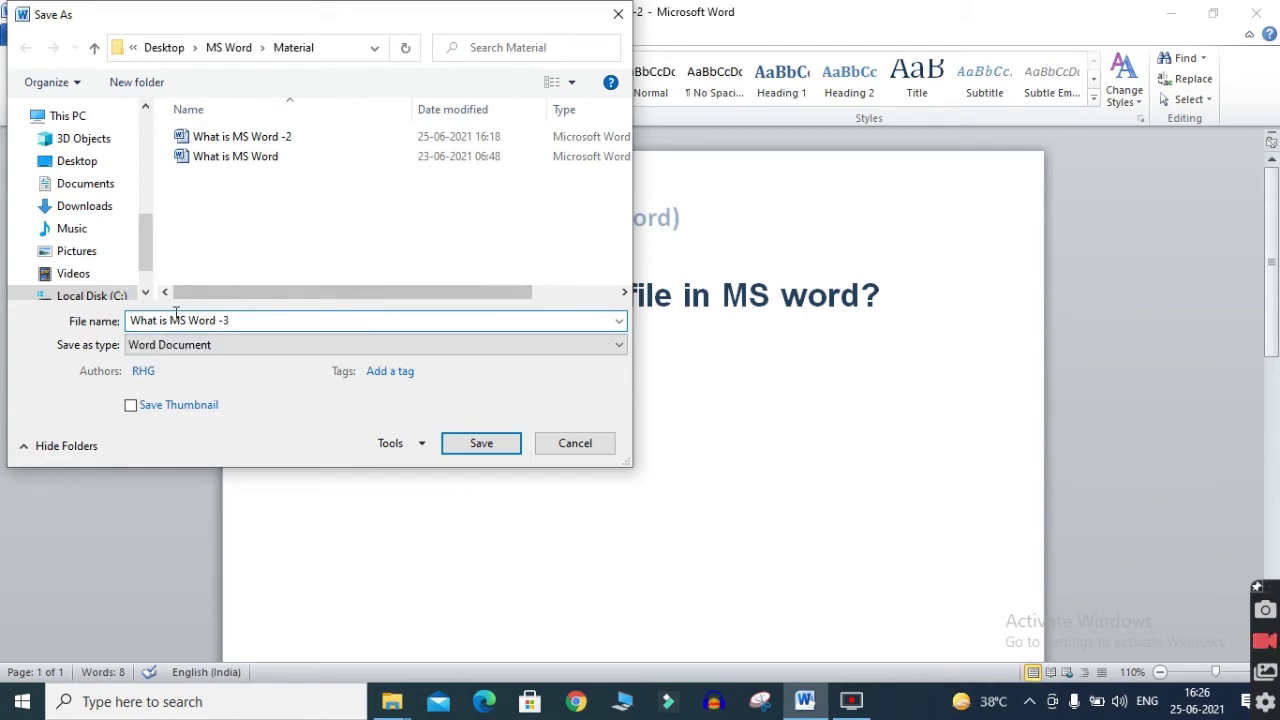
{"action": "left_click", "coordinate": [232, 327]}
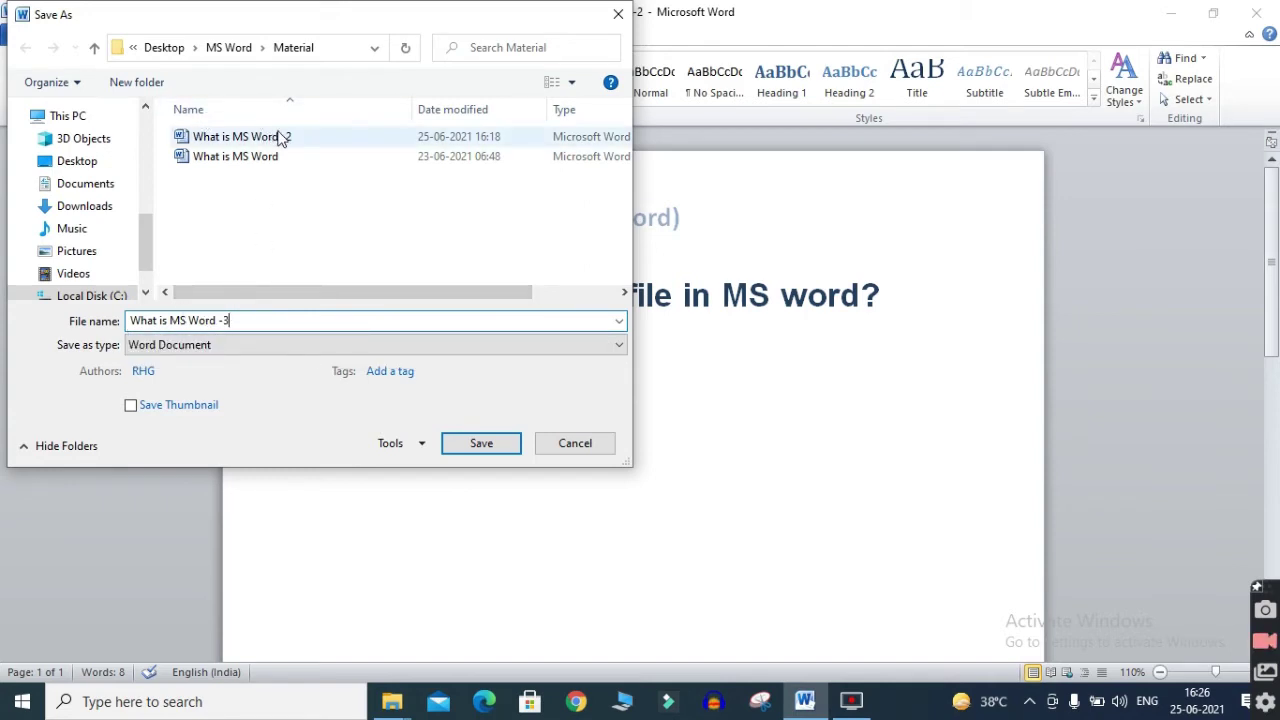
{"action": "left_click_drag", "start_coordinate": [366, 14], "coordinate": [366, 60]}
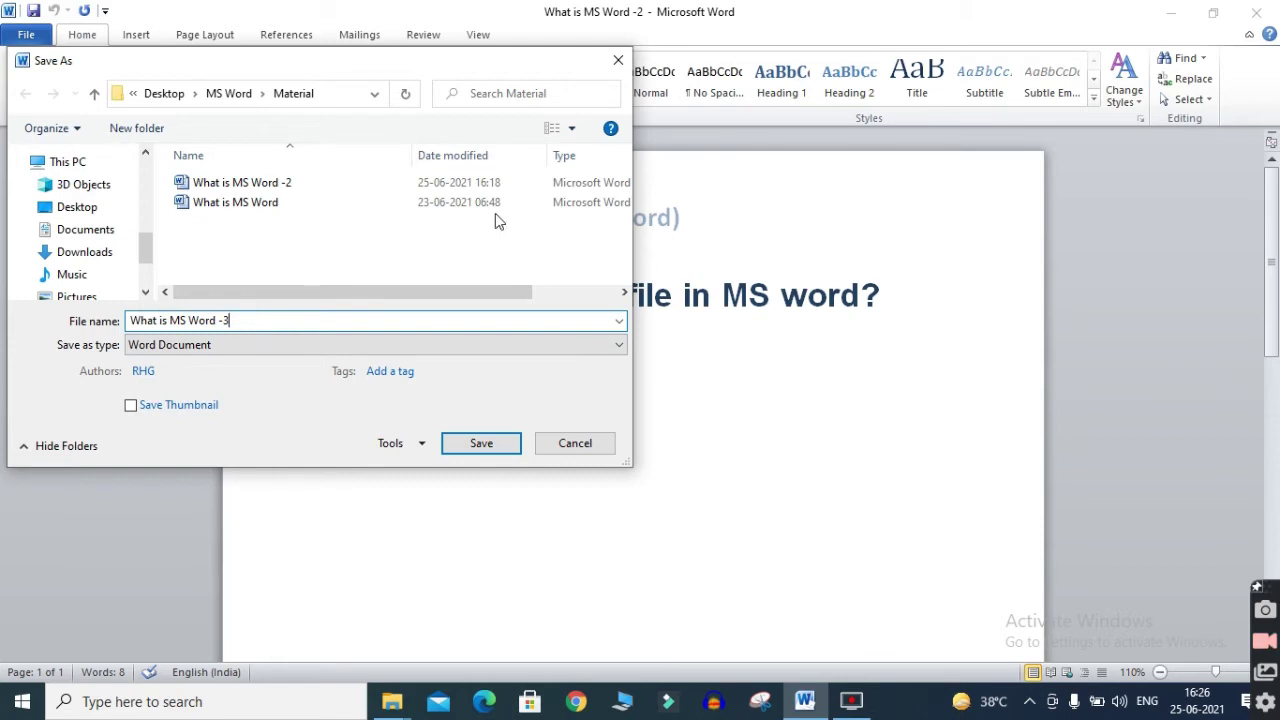
{"action": "left_click", "coordinate": [582, 447]}
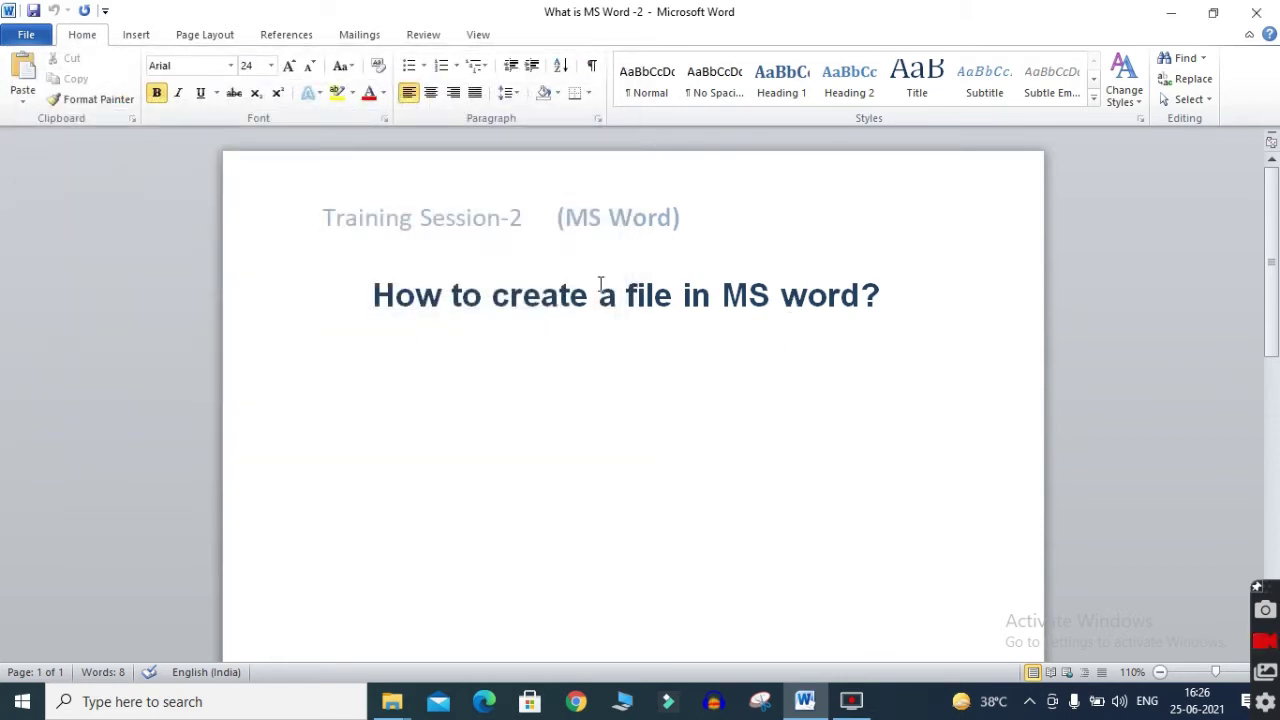
{"action": "left_click", "coordinate": [18, 40]}
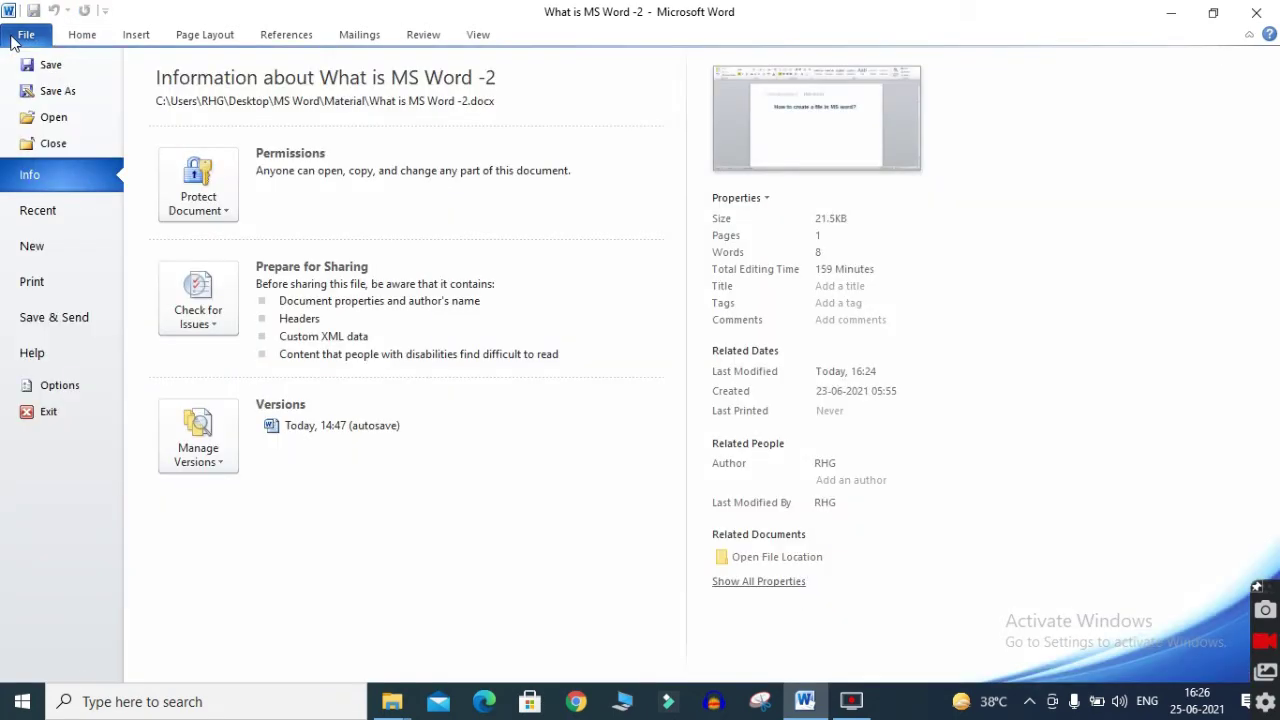
{"action": "left_click", "coordinate": [52, 120]}
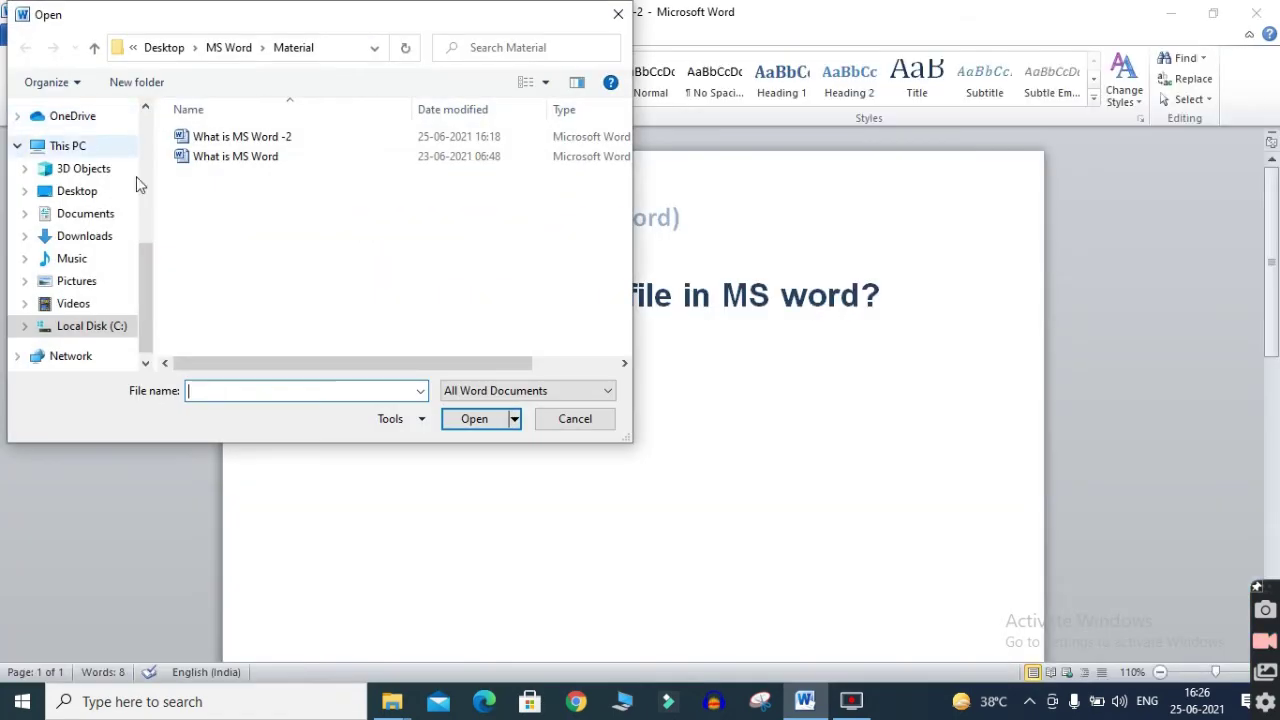
{"action": "double_click", "coordinate": [250, 158]}
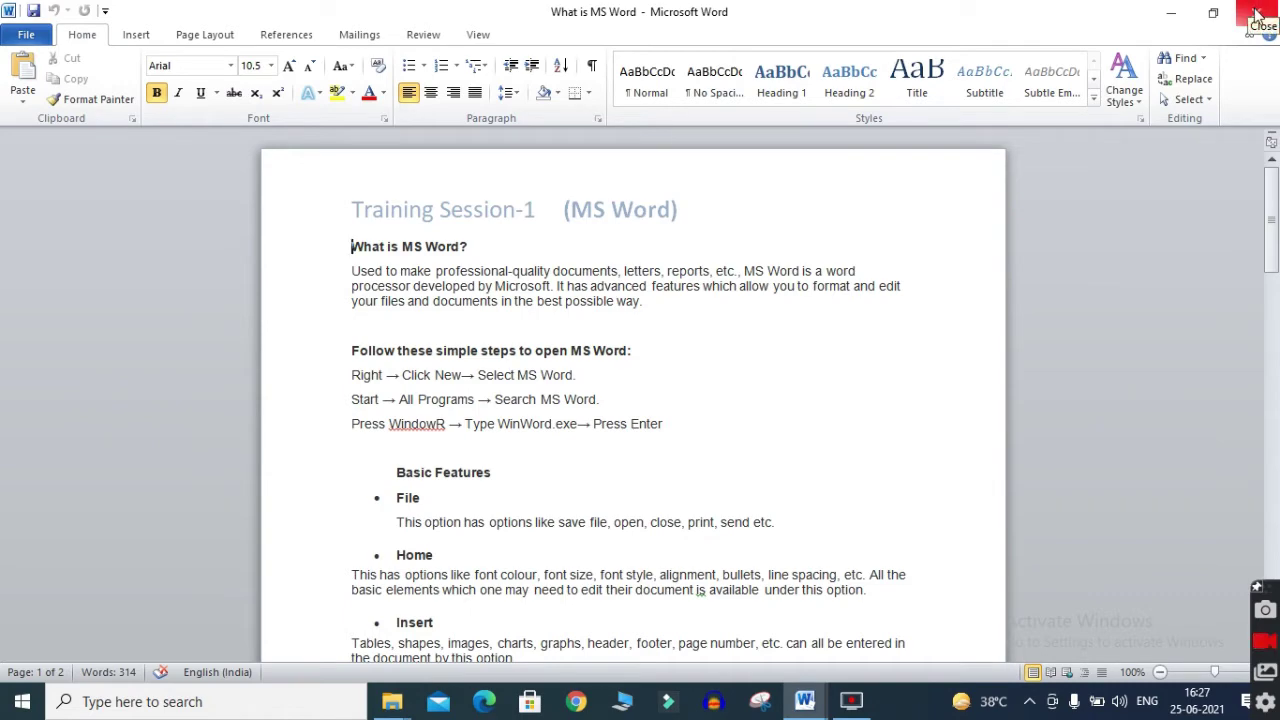
{"action": "left_click", "coordinate": [1257, 12]}
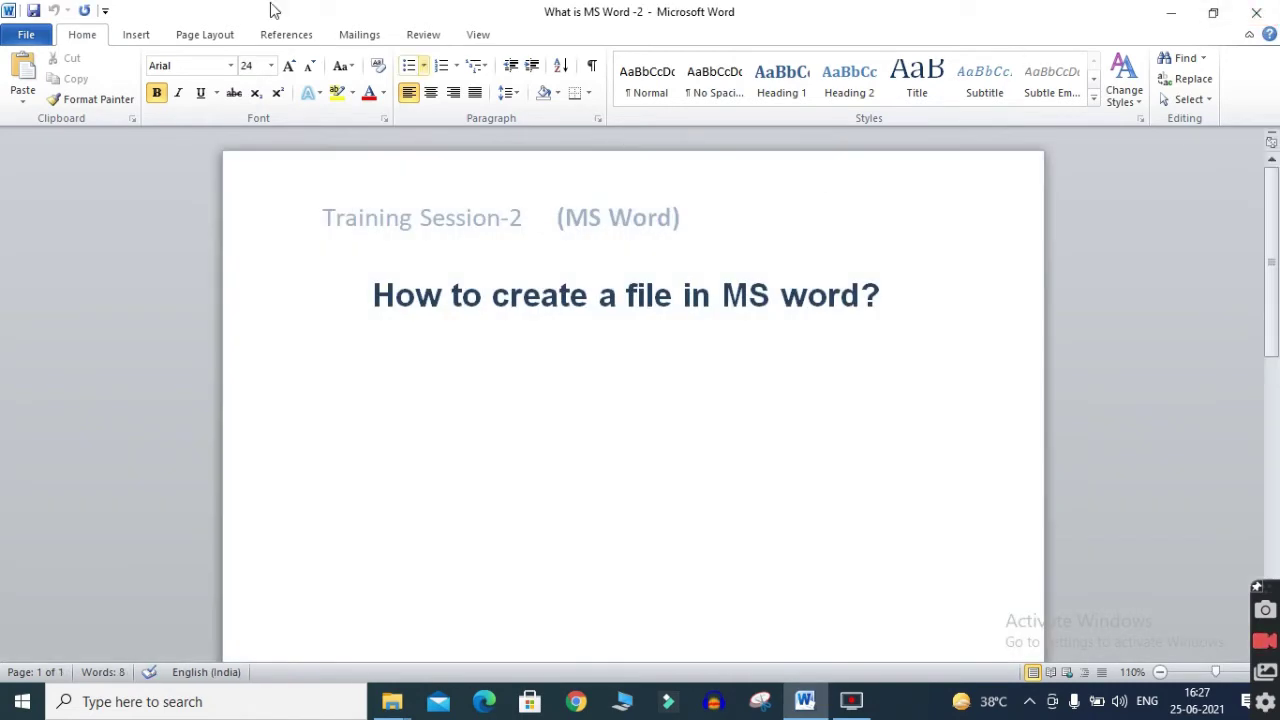
Close What is MS Word -2 and reopen it from the recent files.
{"action": "left_click", "coordinate": [24, 38]}
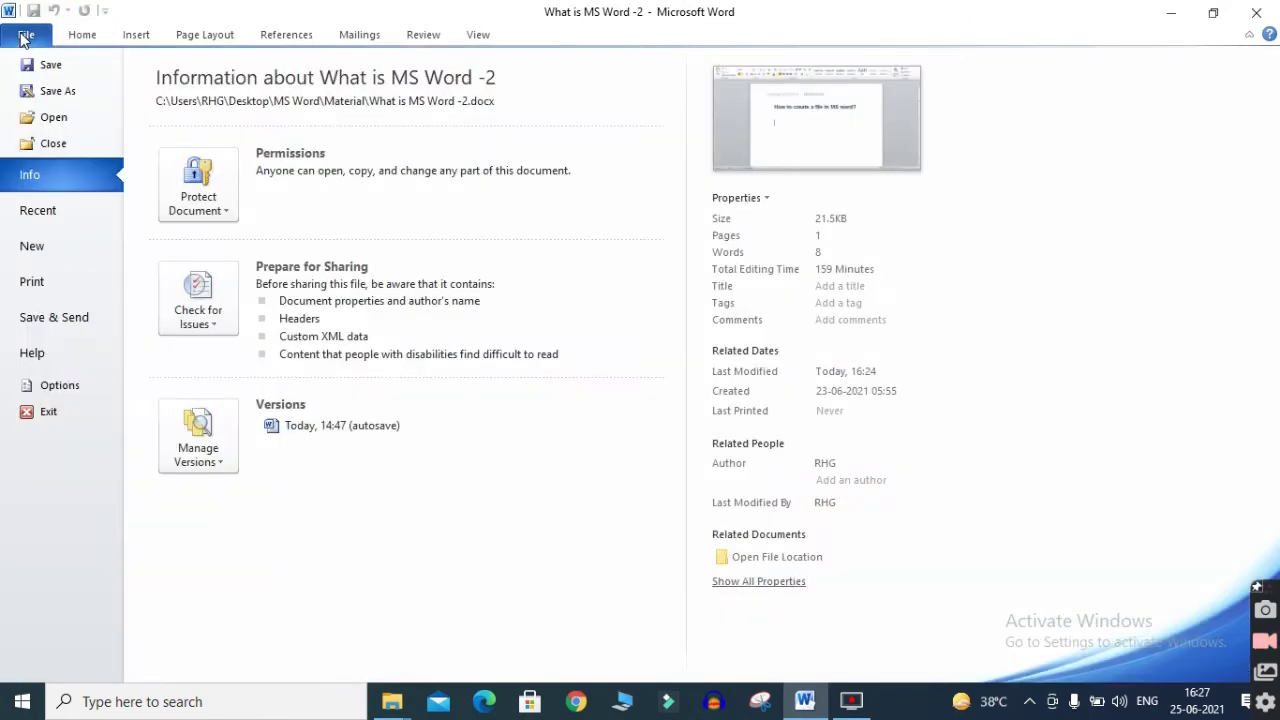
{"action": "left_click", "coordinate": [50, 145]}
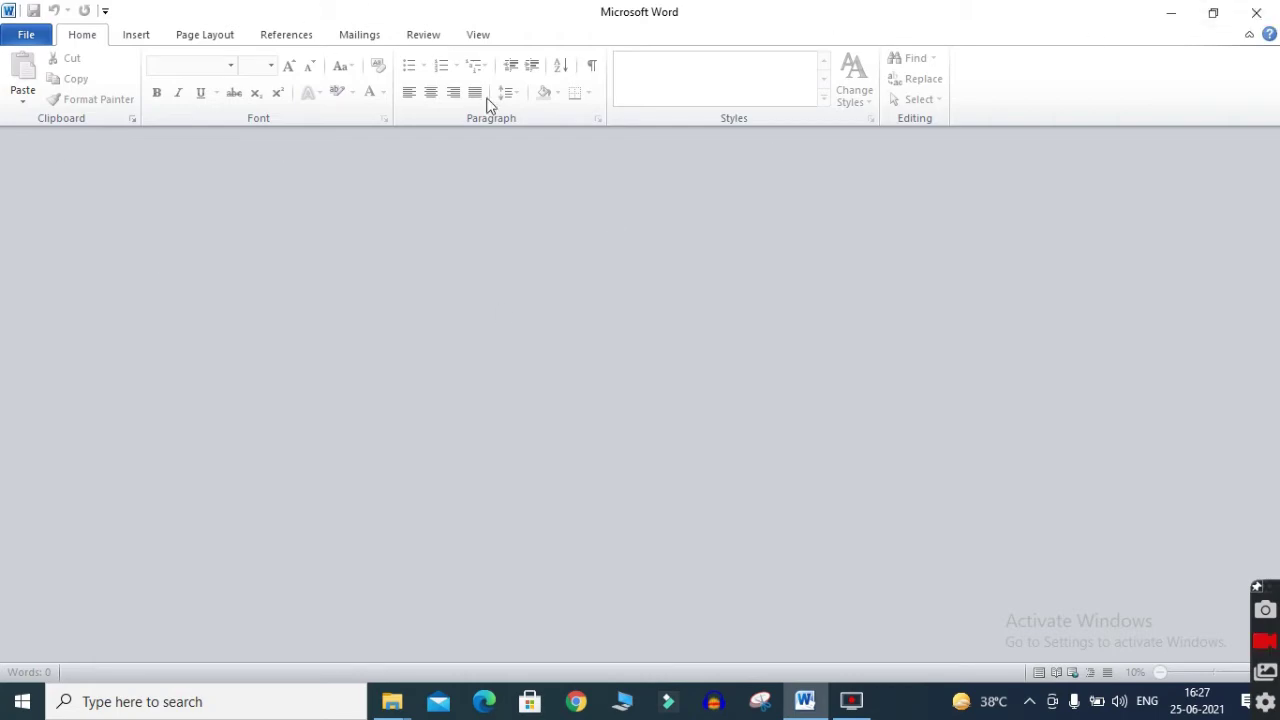
{"action": "left_click", "coordinate": [26, 34]}
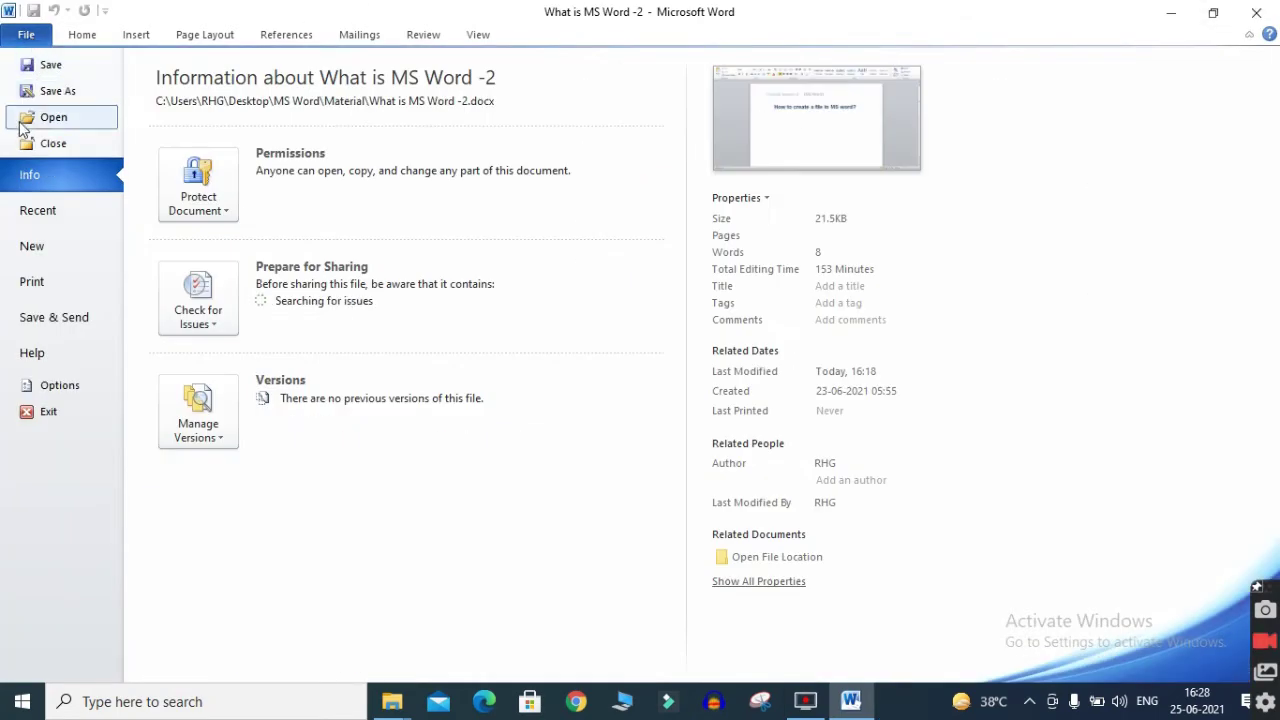
Browse Recent and Info, view Manage Versions, then show the Protect Document options.
{"action": "left_click", "coordinate": [58, 210]}
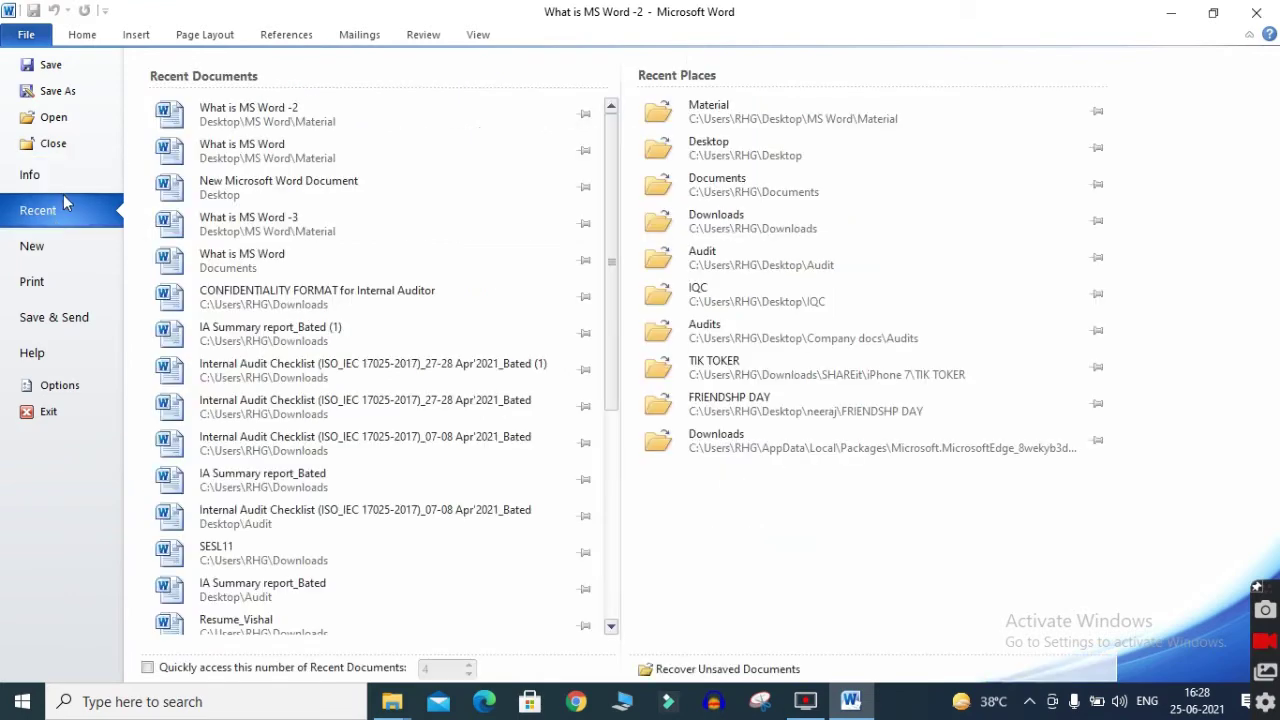
{"action": "left_click", "coordinate": [64, 179]}
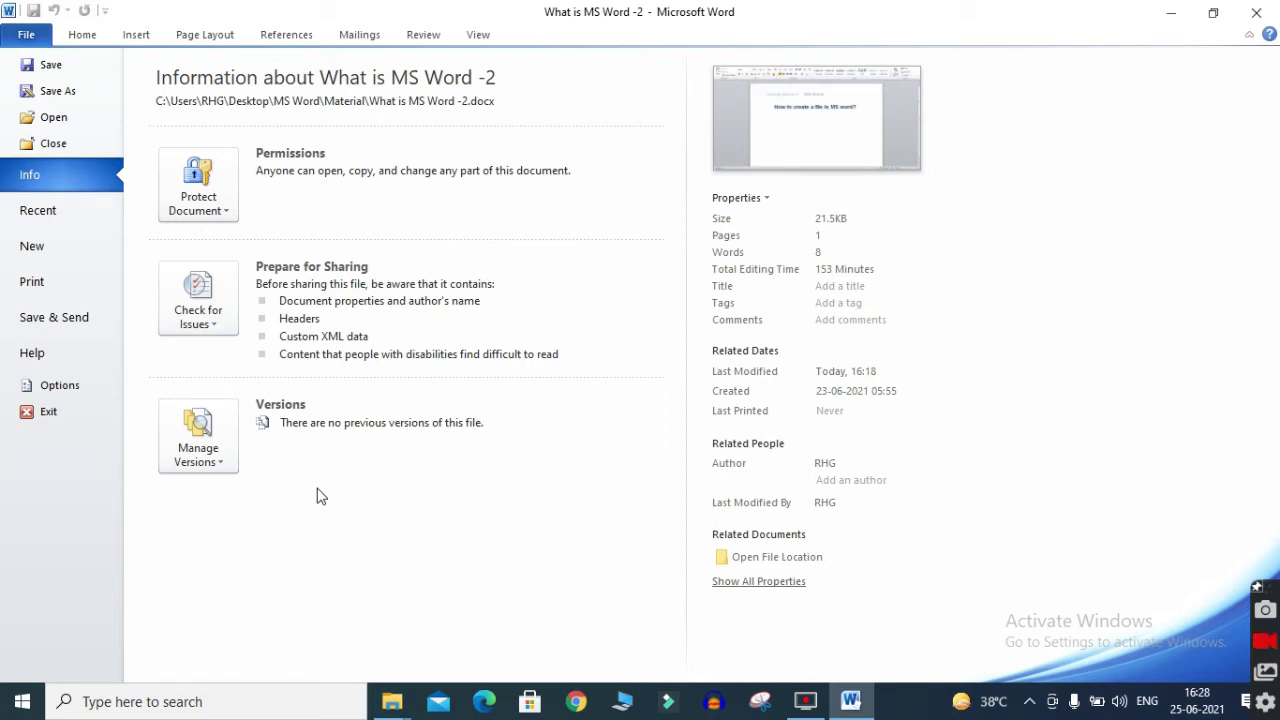
{"action": "left_click", "coordinate": [200, 446]}
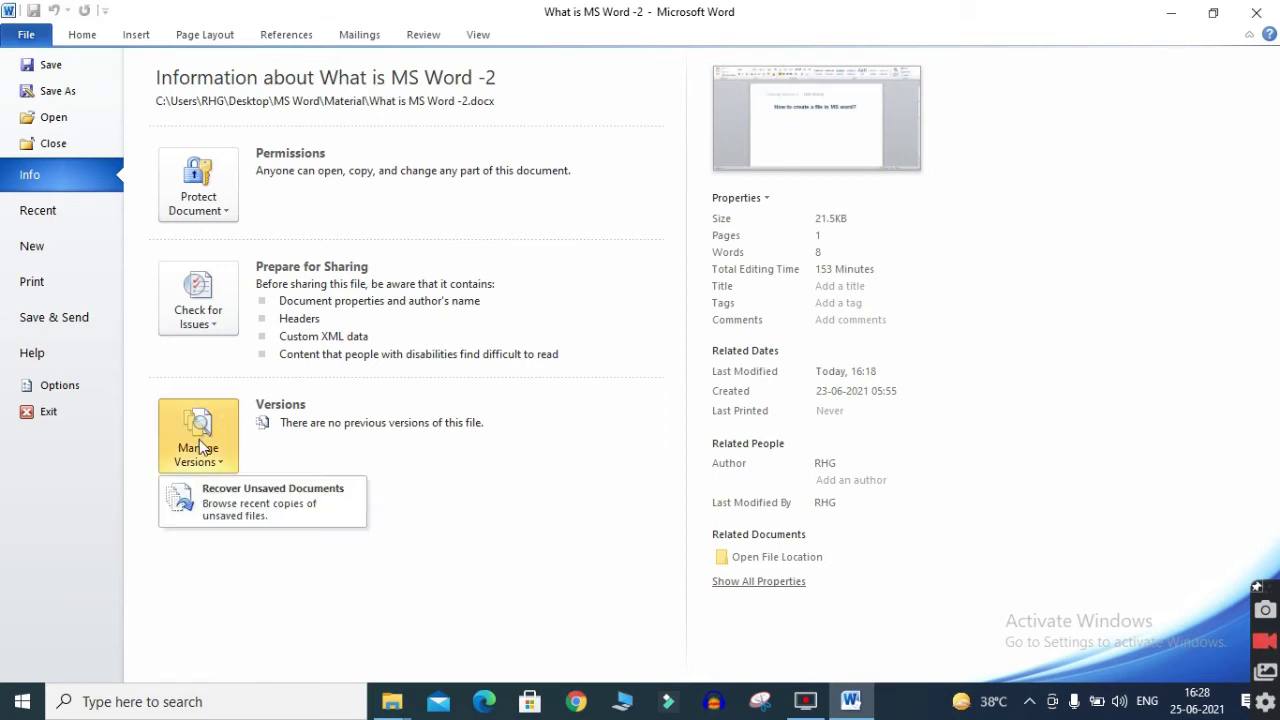
{"action": "left_click", "coordinate": [532, 521]}
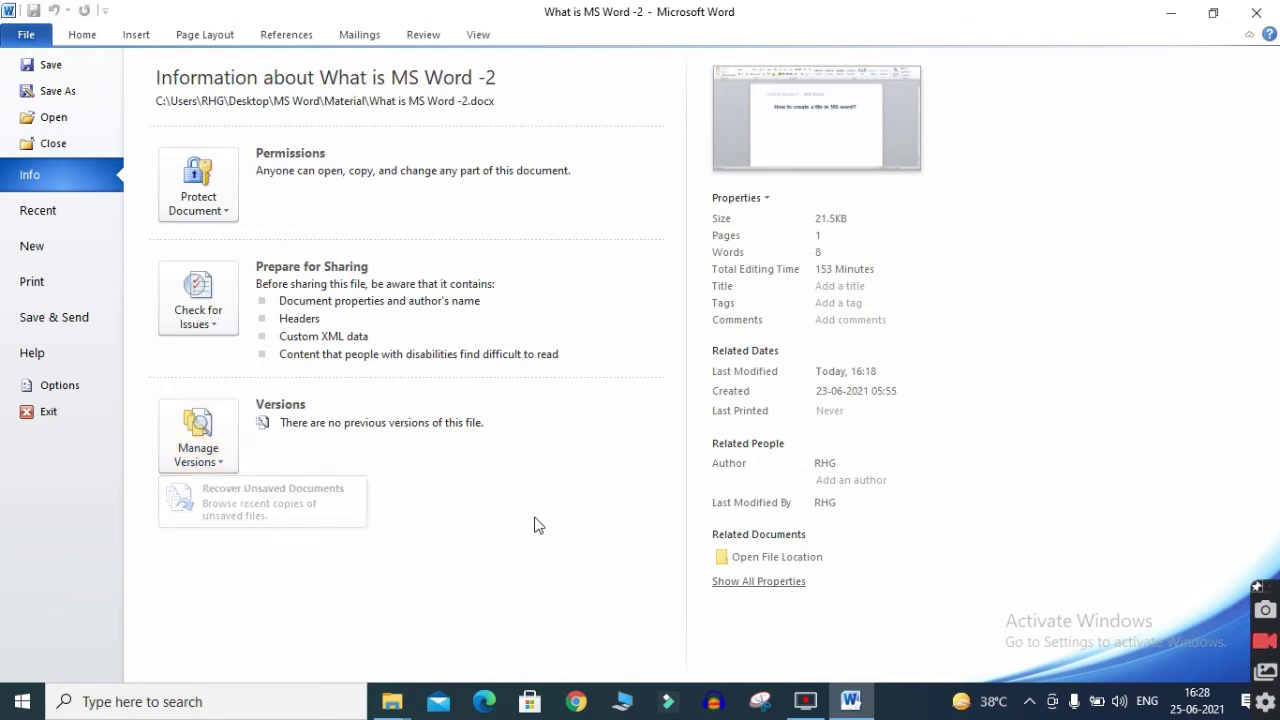
{"action": "left_click", "coordinate": [221, 186]}
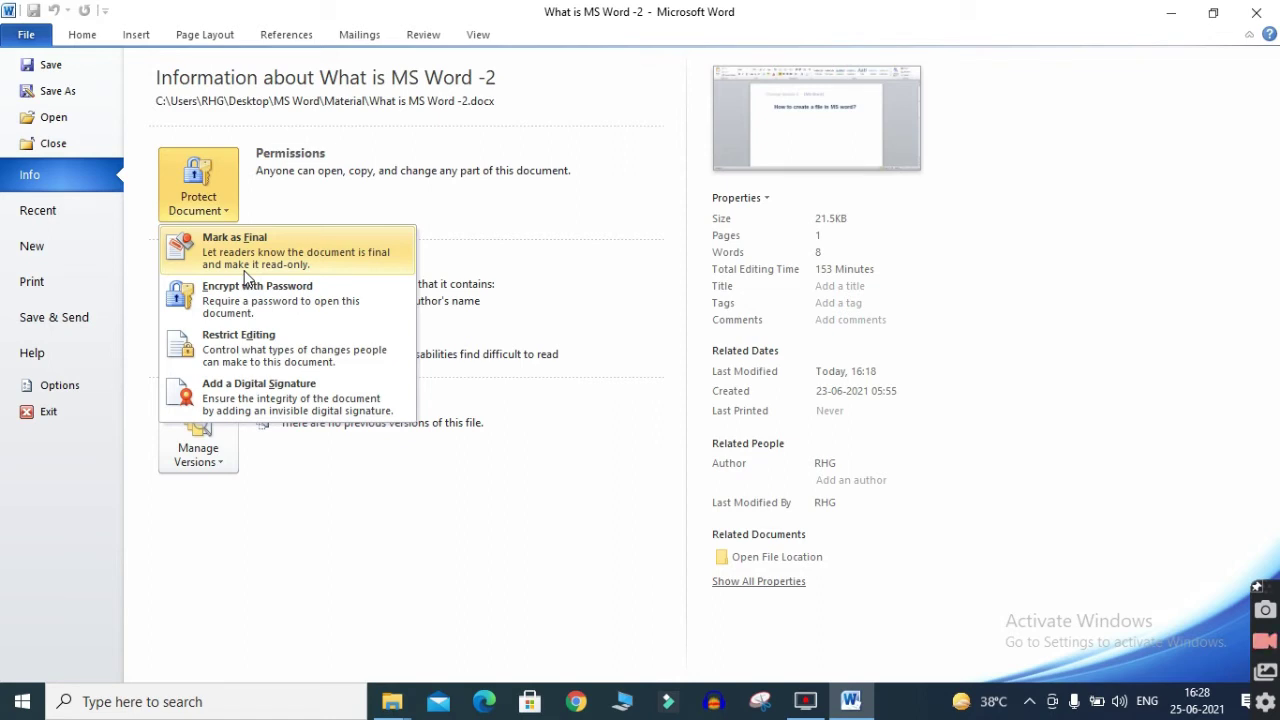
Encrypt What is MS Word -2 with a five-digit password, entering and confirming it.
{"action": "left_click", "coordinate": [251, 287]}
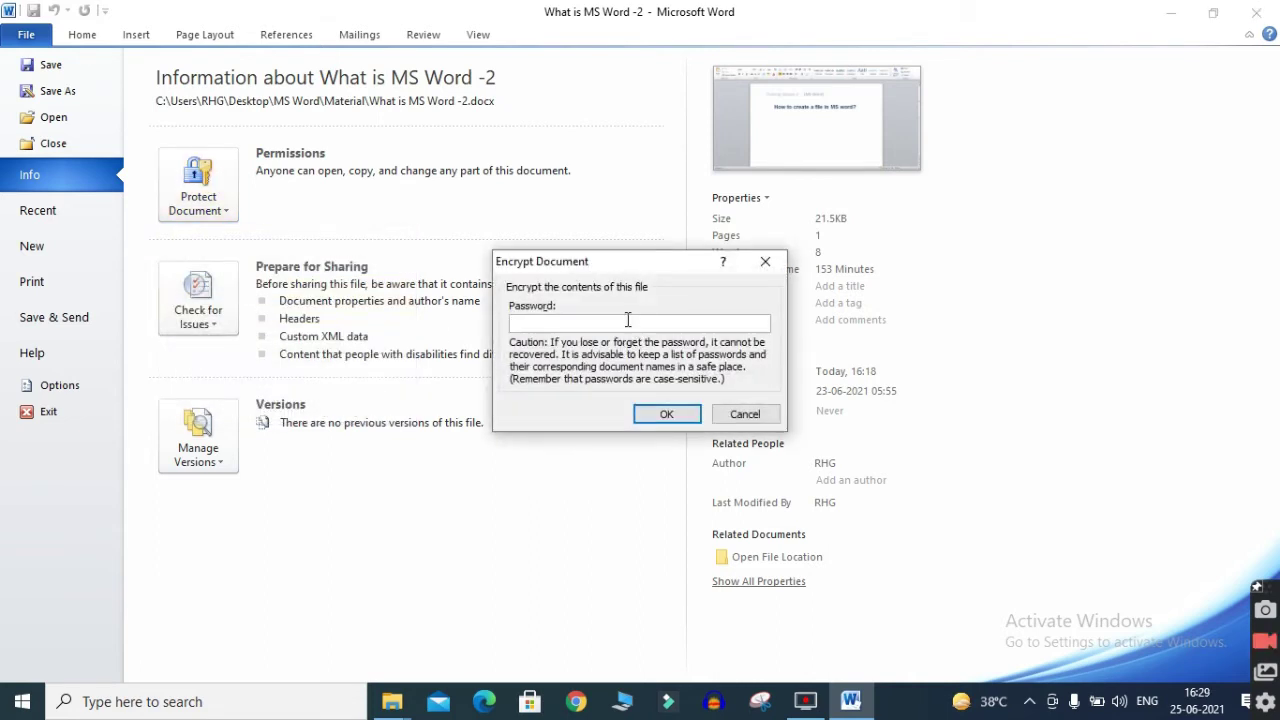
{"action": "double_click", "coordinate": [573, 330]}
{"action": "key", "text": "BackSpace"}
{"action": "type", "text": "12"}
{"action": "key", "text": "BackSpace"}
{"action": "key", "text": "BackSpace"}
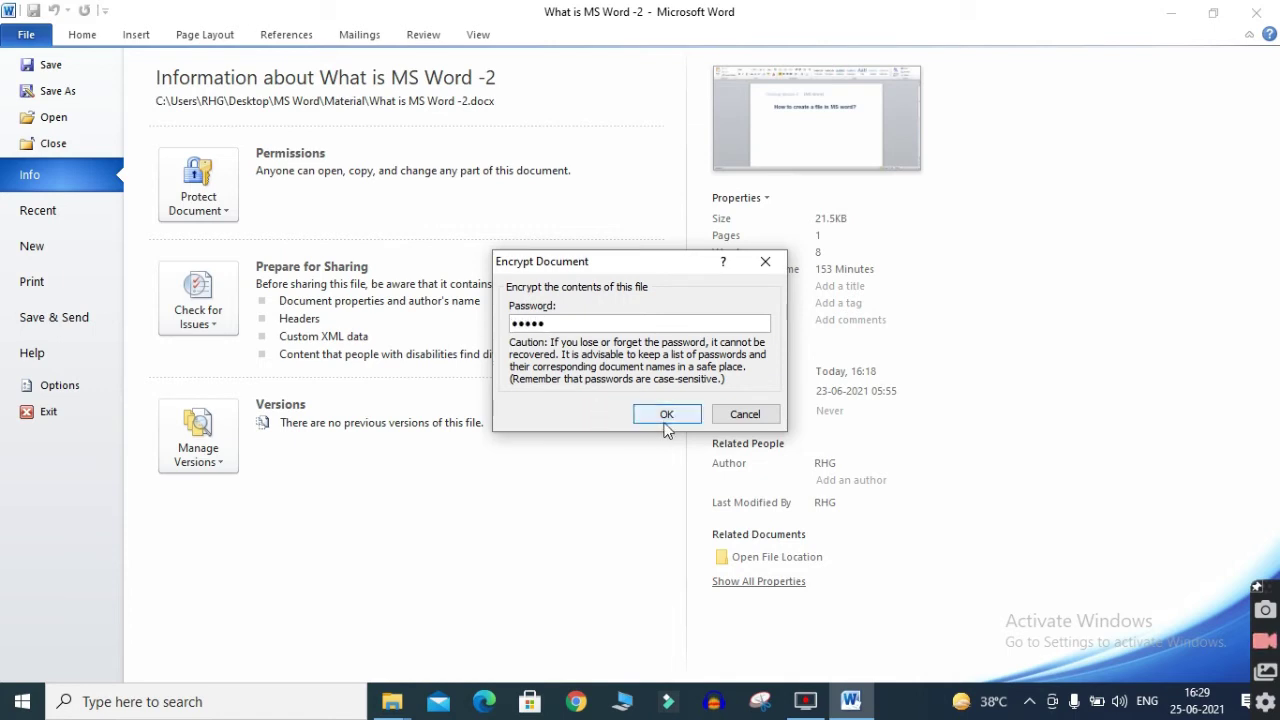
{"action": "left_click", "coordinate": [669, 414]}
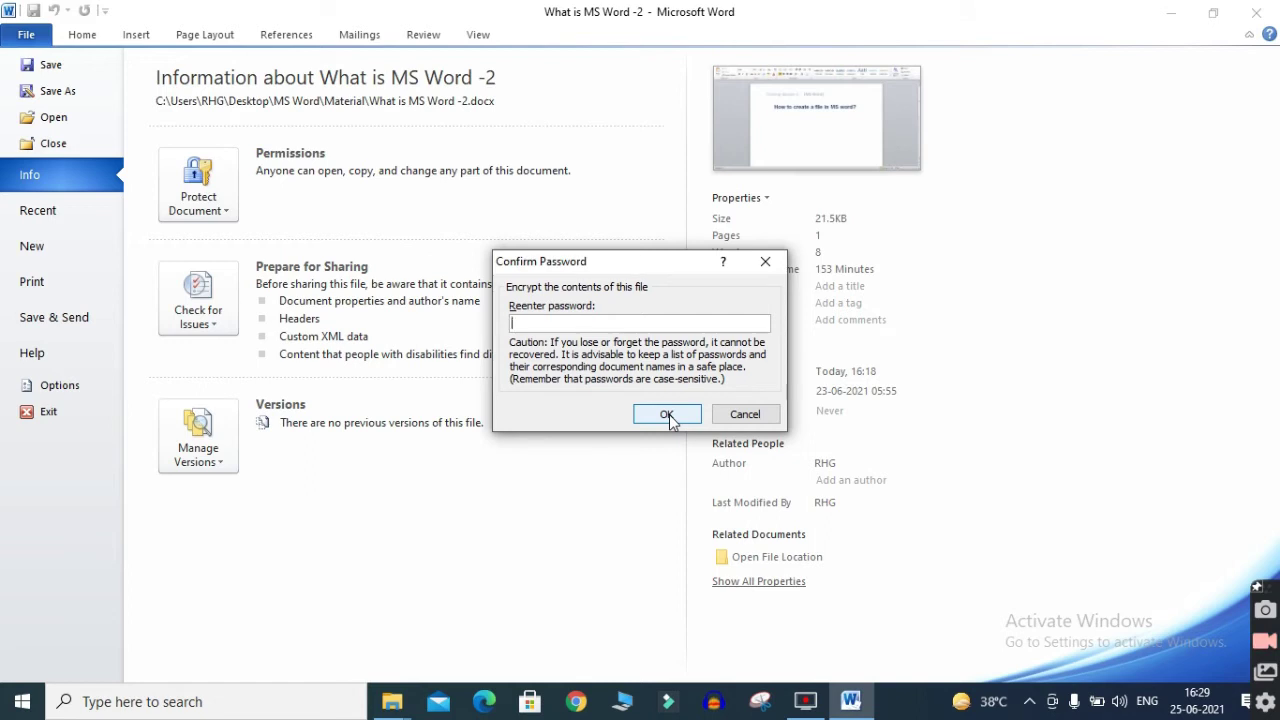
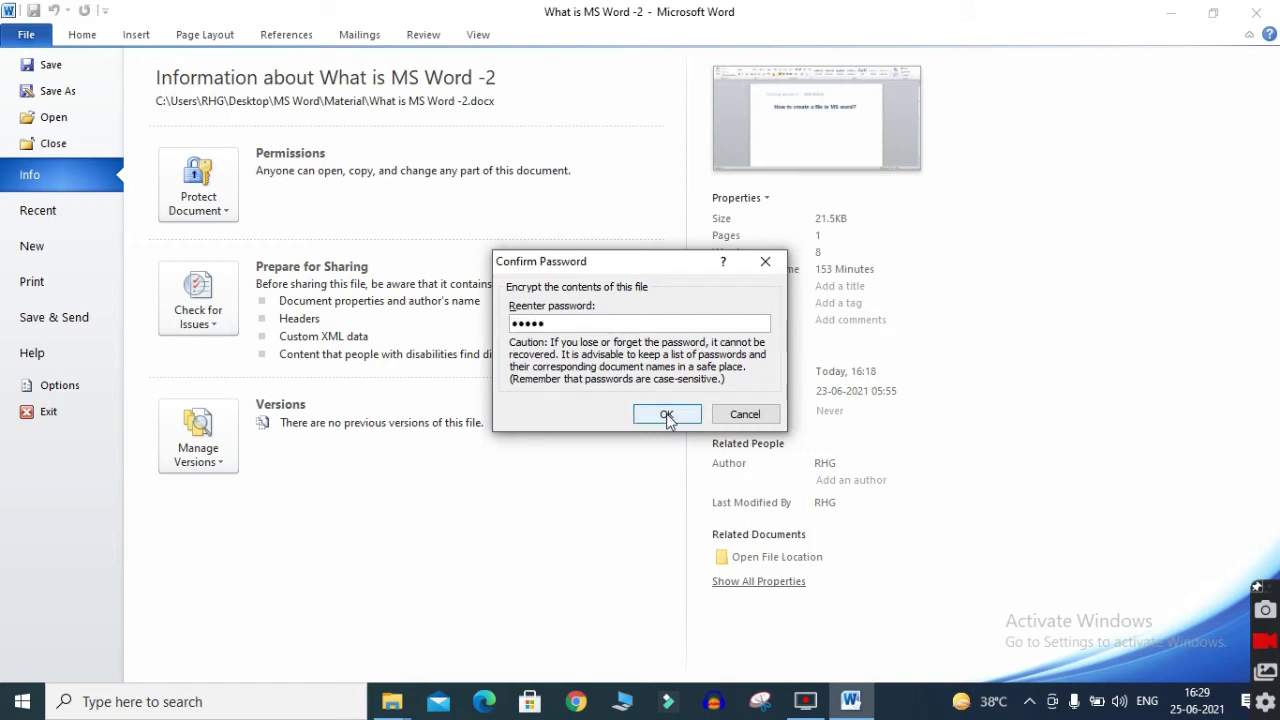
{"action": "left_click", "coordinate": [668, 415]}
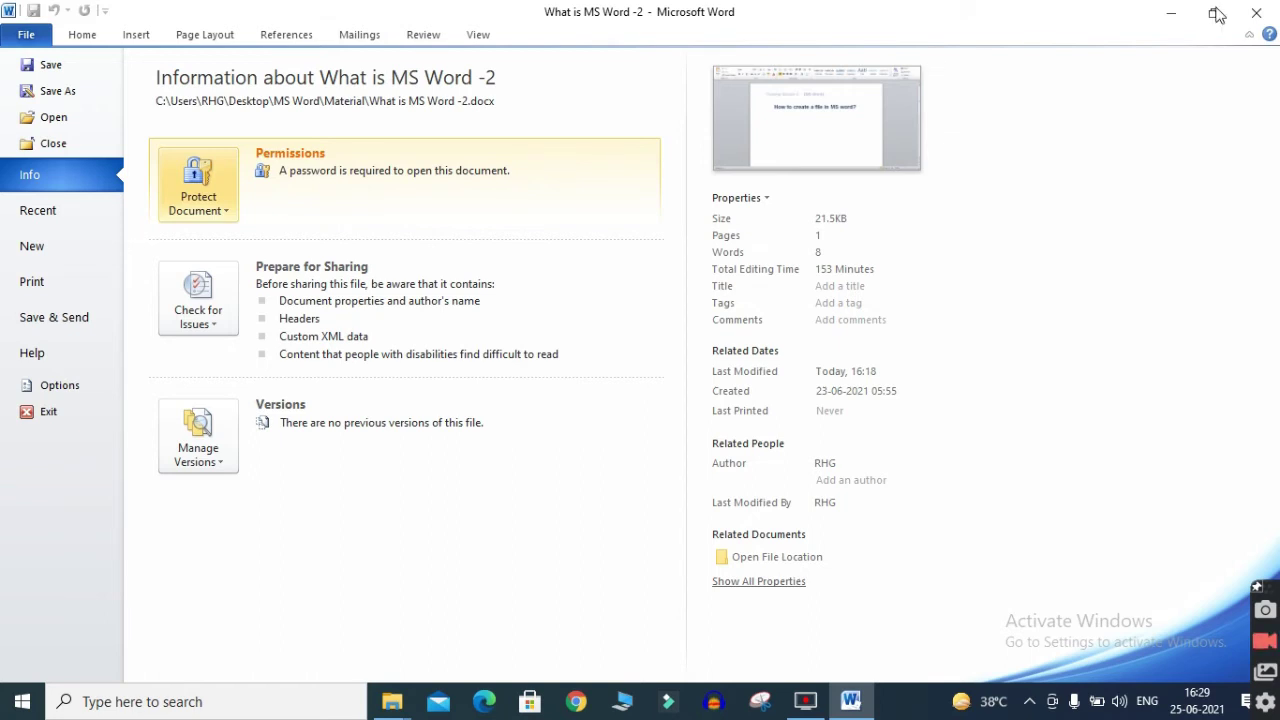
Save and close the document, reopen it from the Material folder with its password, and view Info.
{"action": "left_click", "coordinate": [1256, 12]}
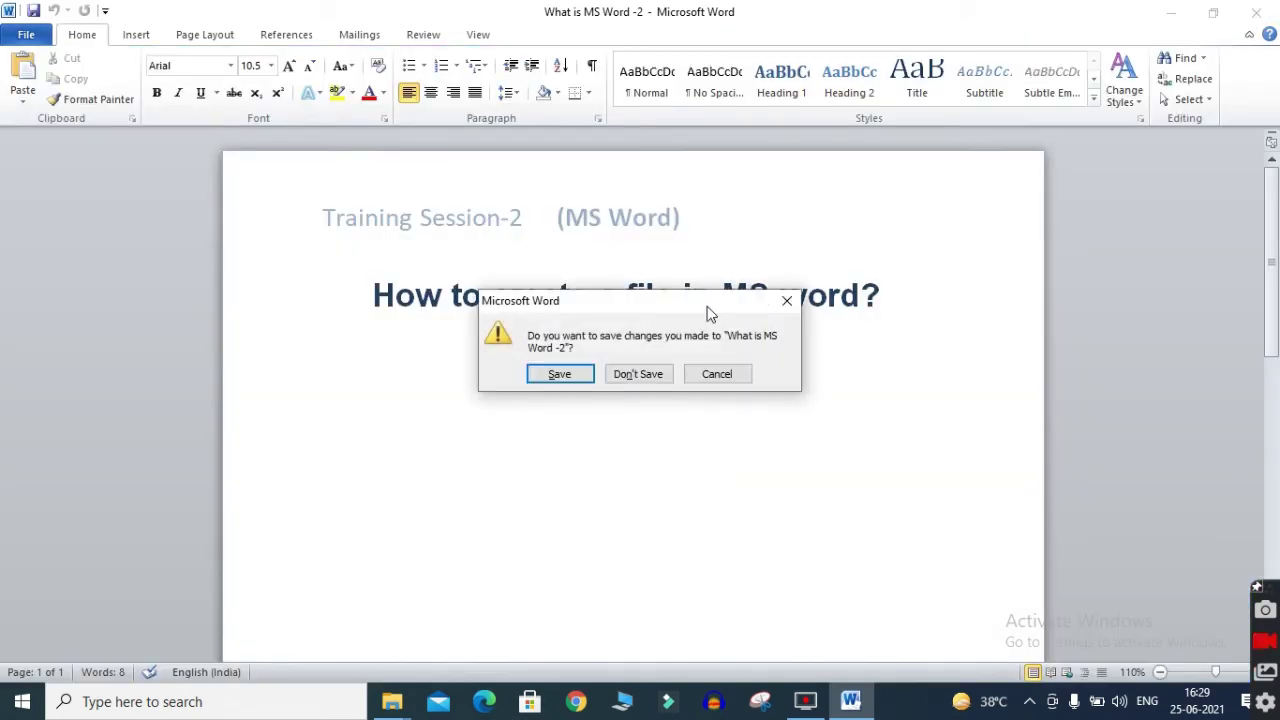
{"action": "left_click", "coordinate": [572, 380]}
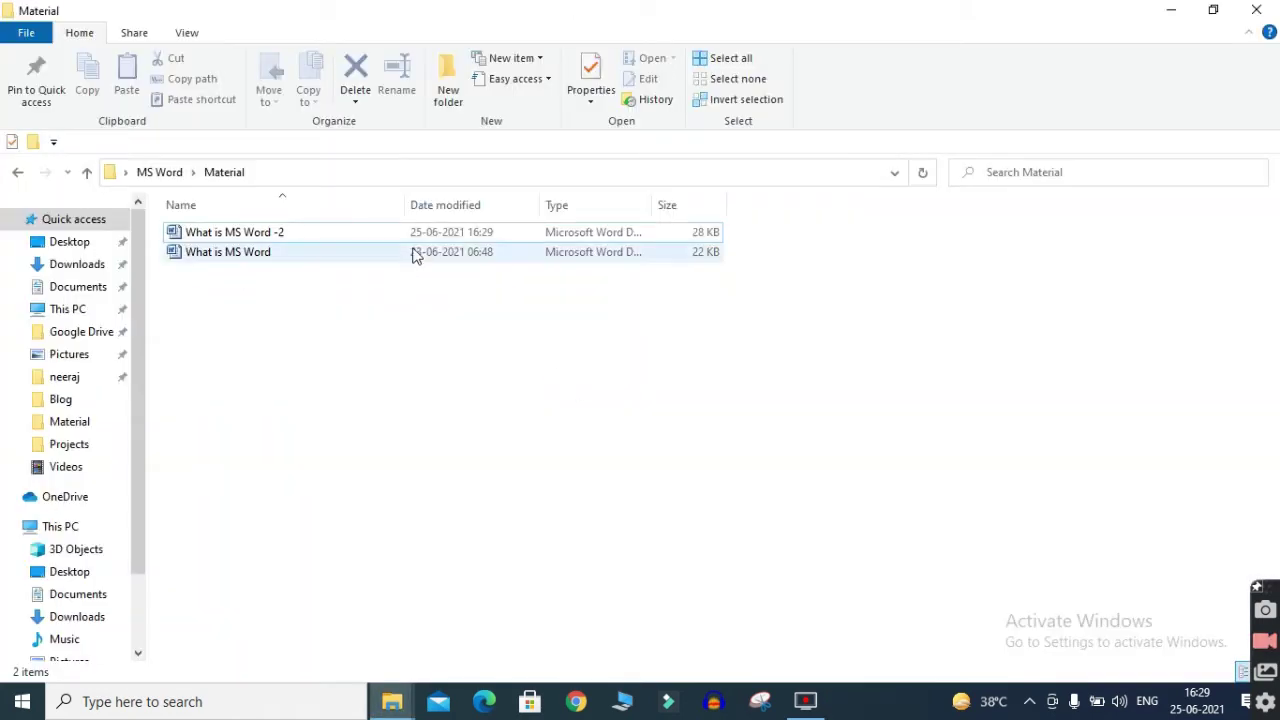
{"action": "double_click", "coordinate": [422, 238]}
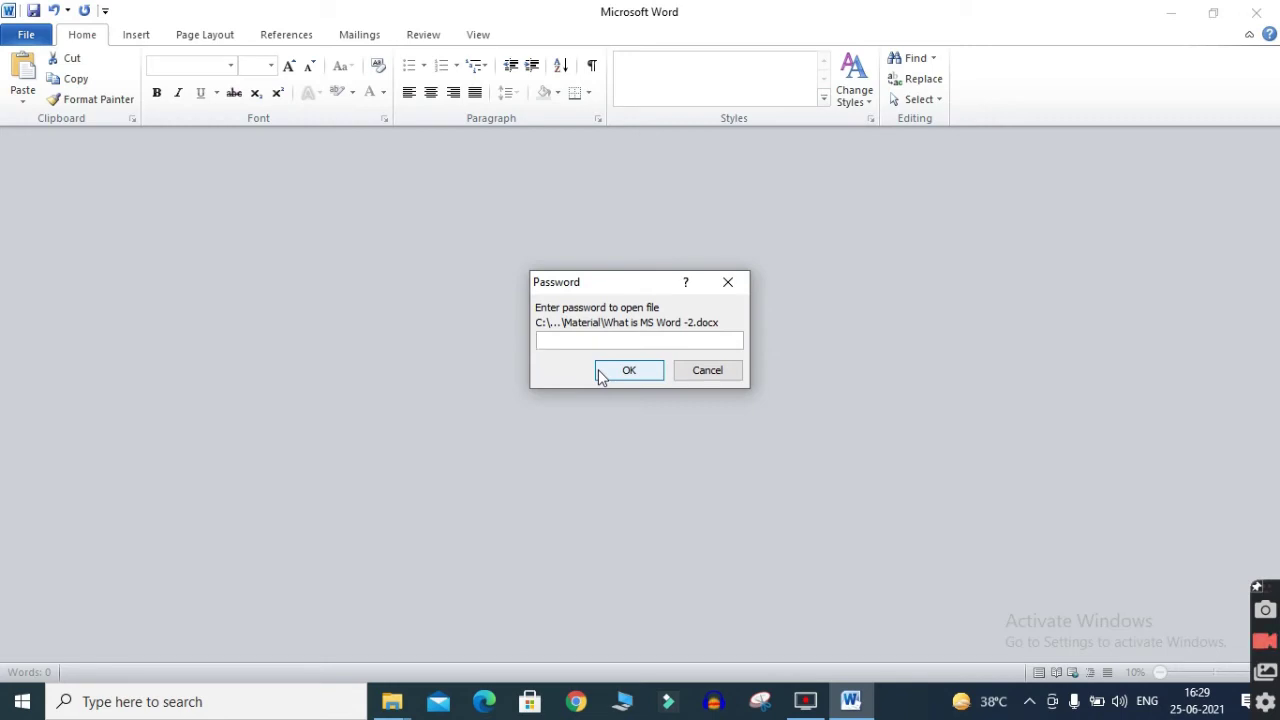
{"action": "left_click", "coordinate": [607, 373]}
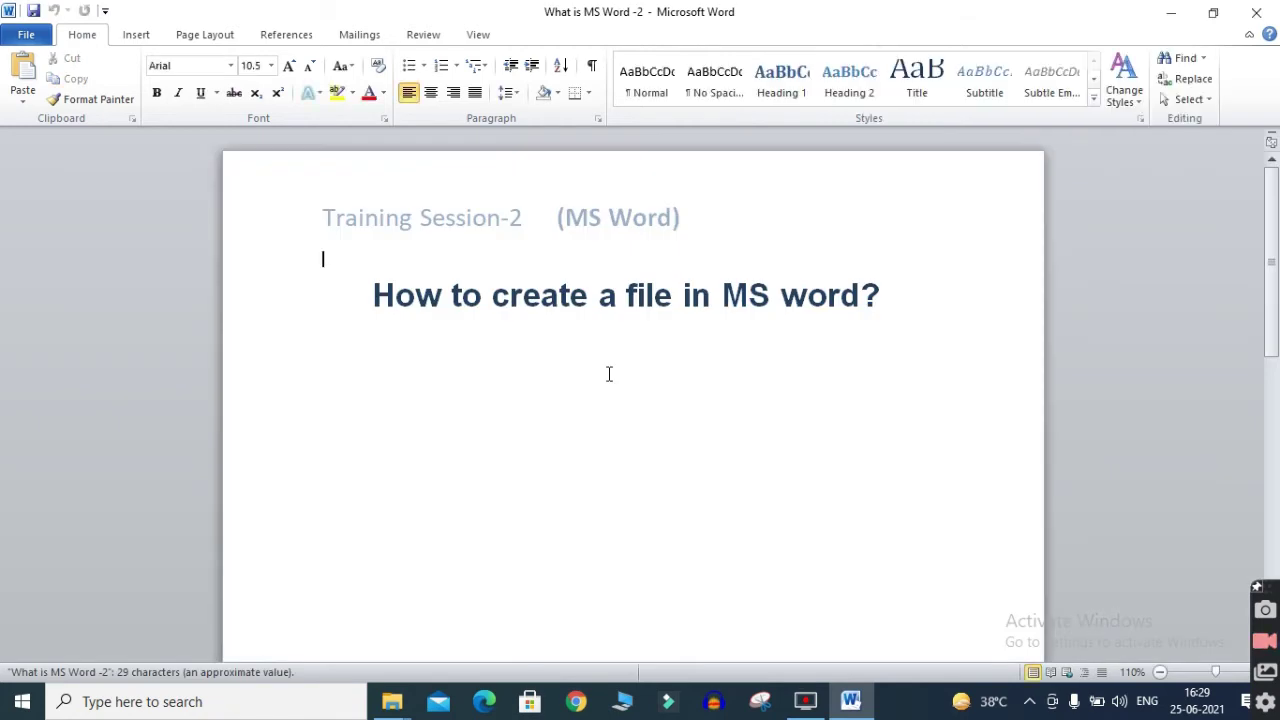
{"action": "left_click", "coordinate": [28, 36]}
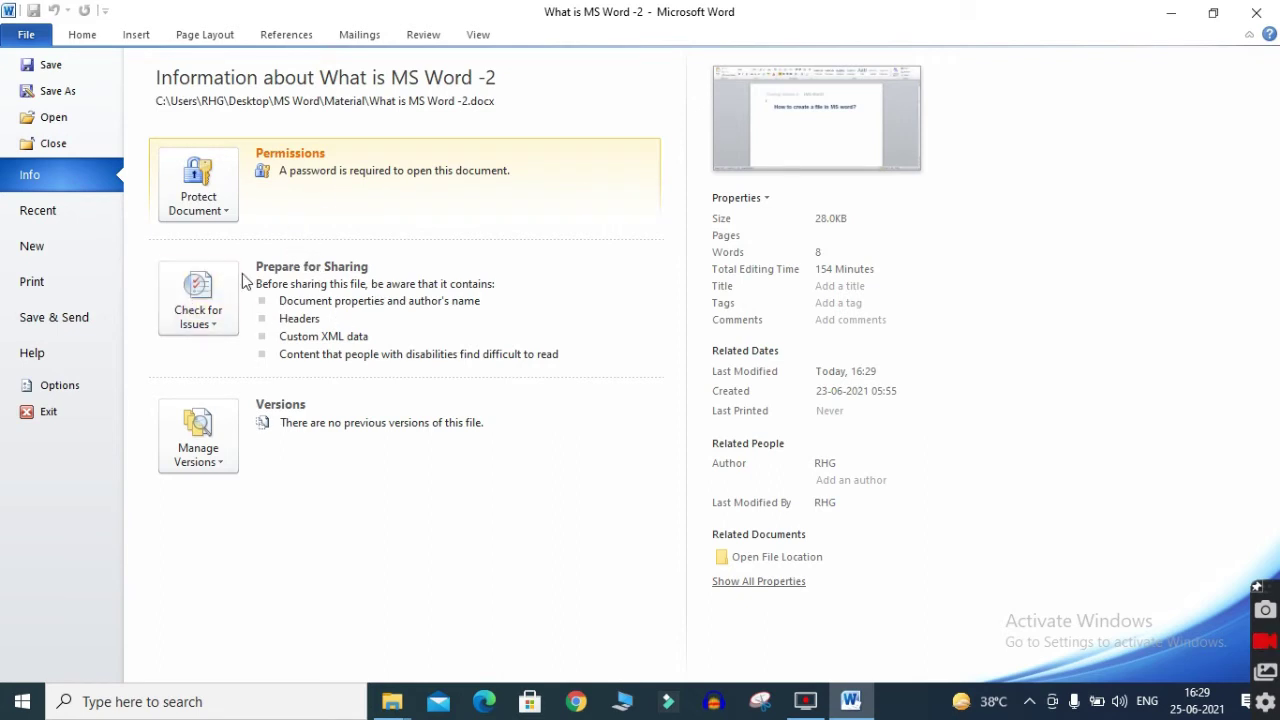
Open and close the Check for Issues list twice, then open it once more.
{"action": "left_click", "coordinate": [197, 302]}
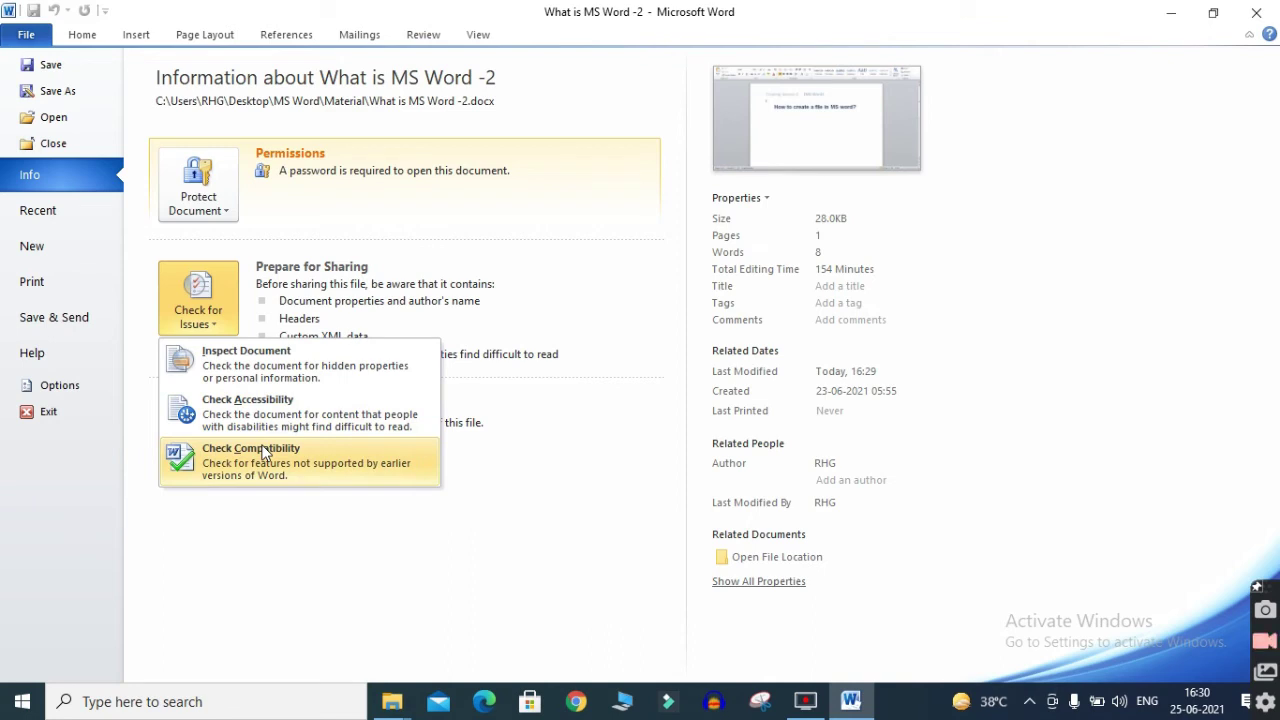
{"action": "left_click", "coordinate": [537, 520]}
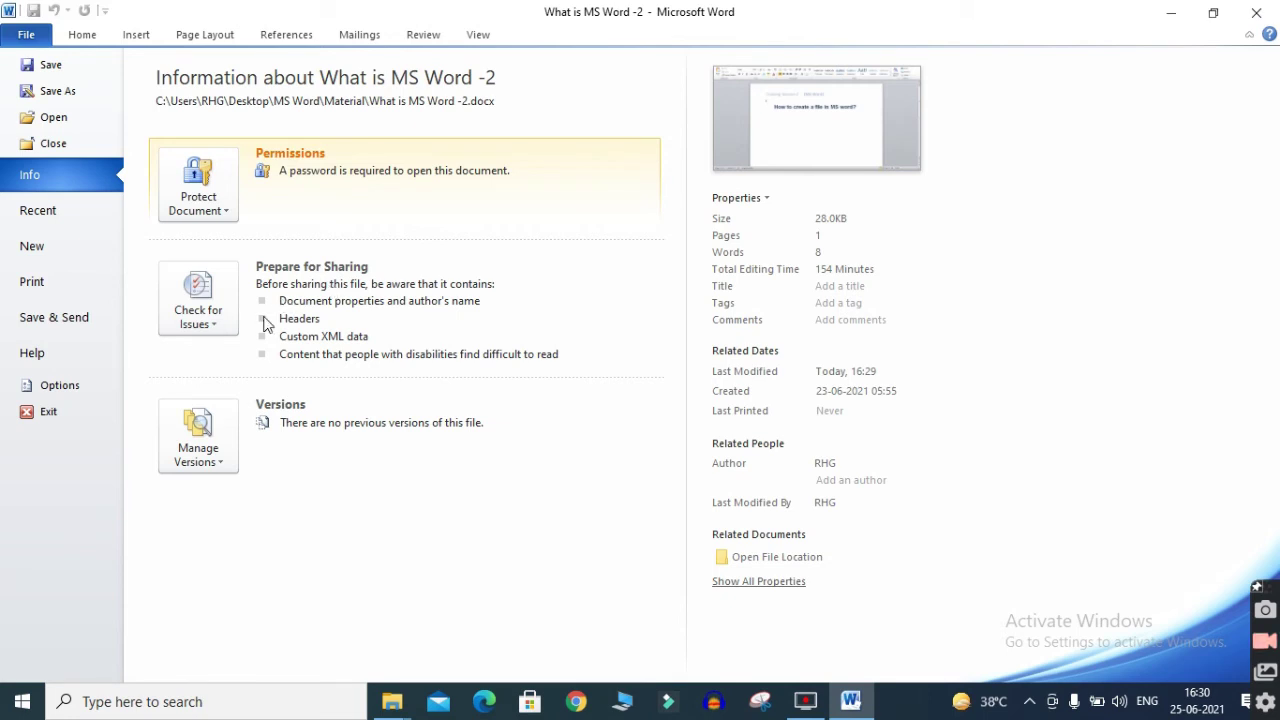
{"action": "left_click", "coordinate": [217, 316]}
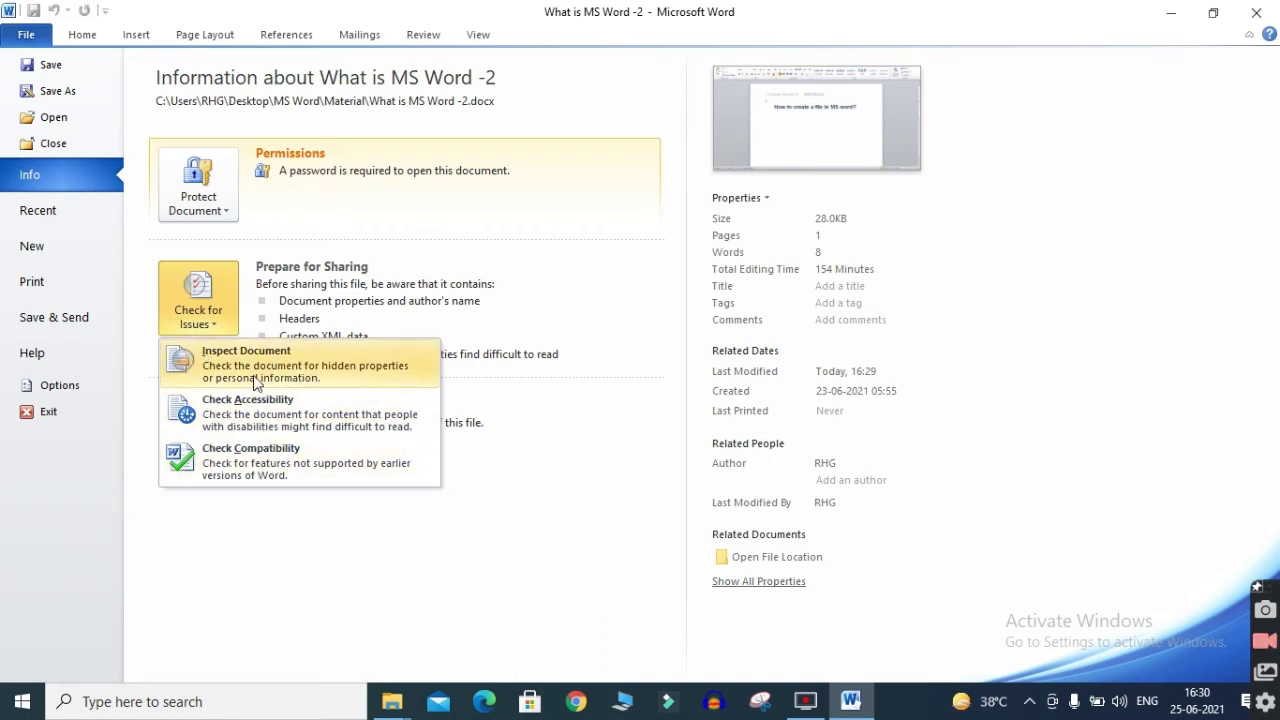
{"action": "left_click", "coordinate": [582, 557]}
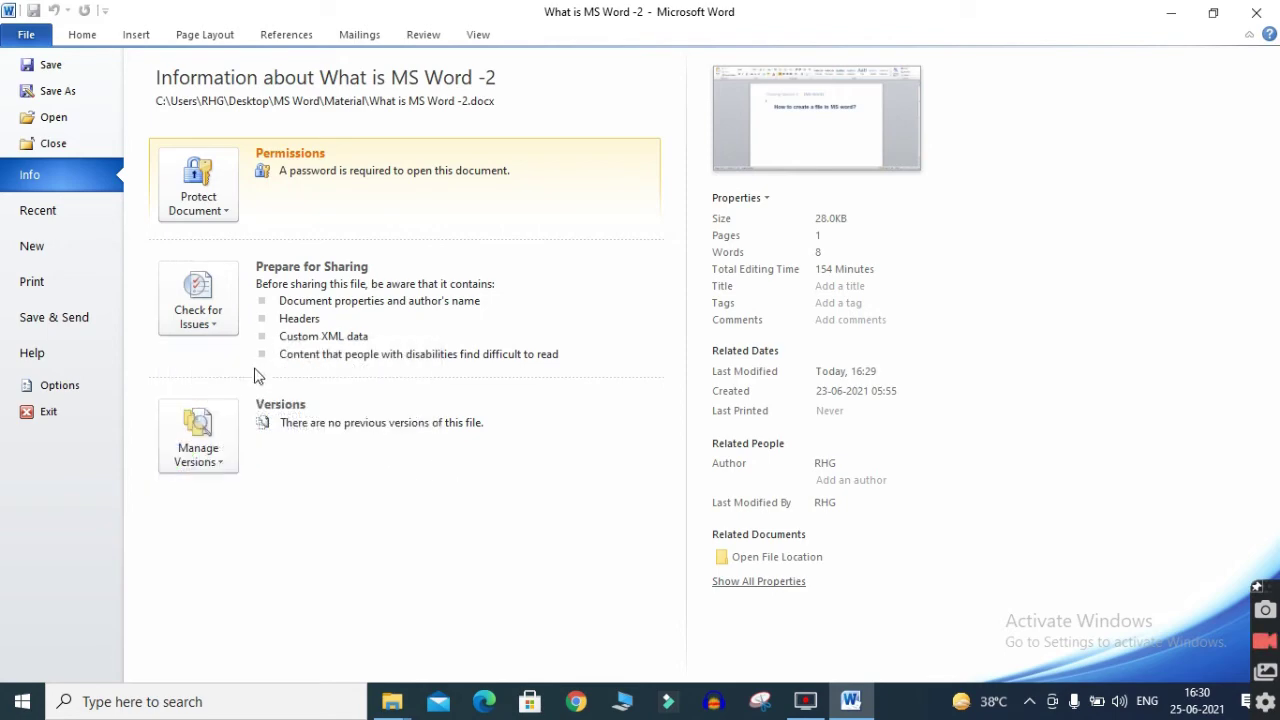
{"action": "left_click", "coordinate": [215, 321]}
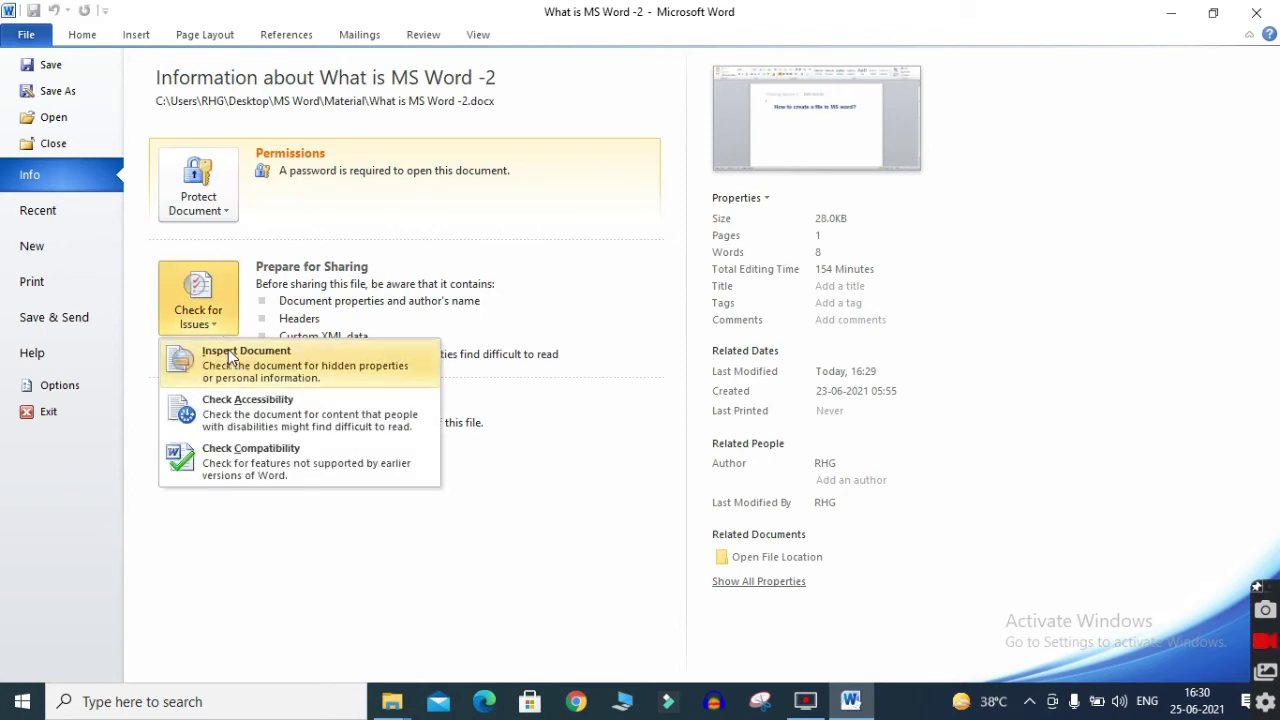
Inspect all categories, review the flagged properties, author, custom XML and headers, then close.
{"action": "left_click", "coordinate": [242, 367]}
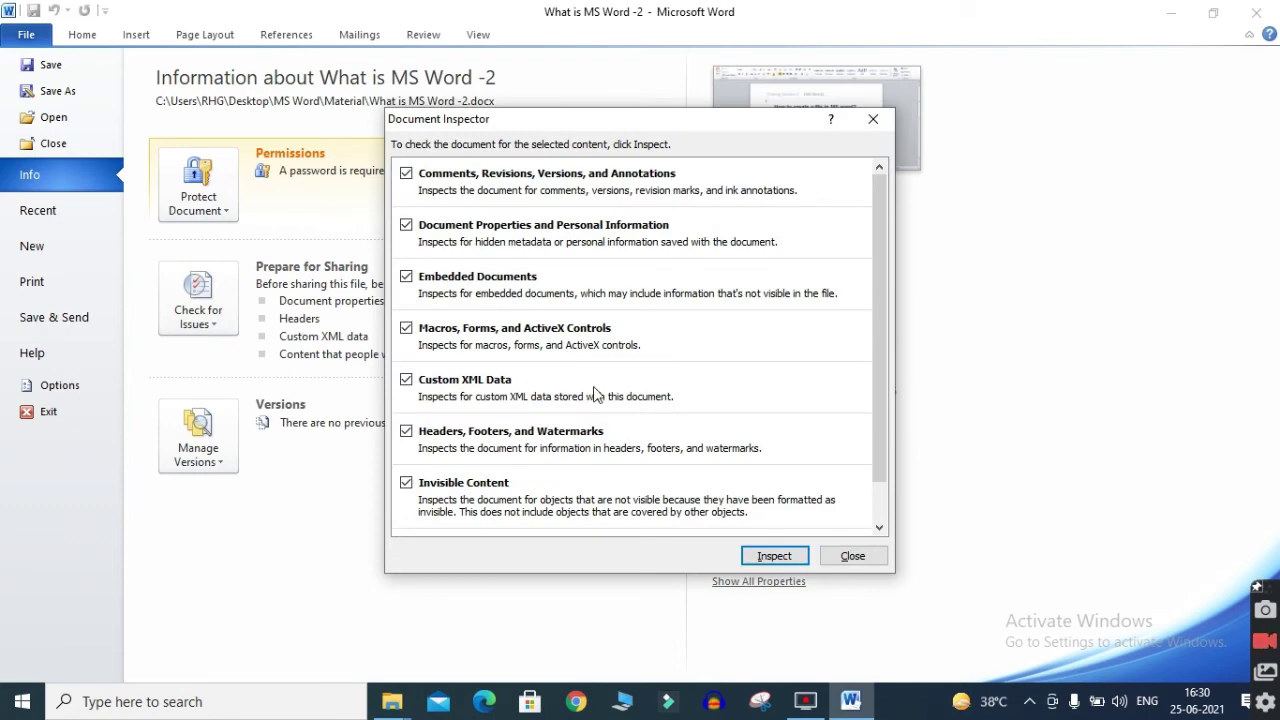
{"action": "left_click_drag", "start_coordinate": [877, 353], "coordinate": [880, 426]}
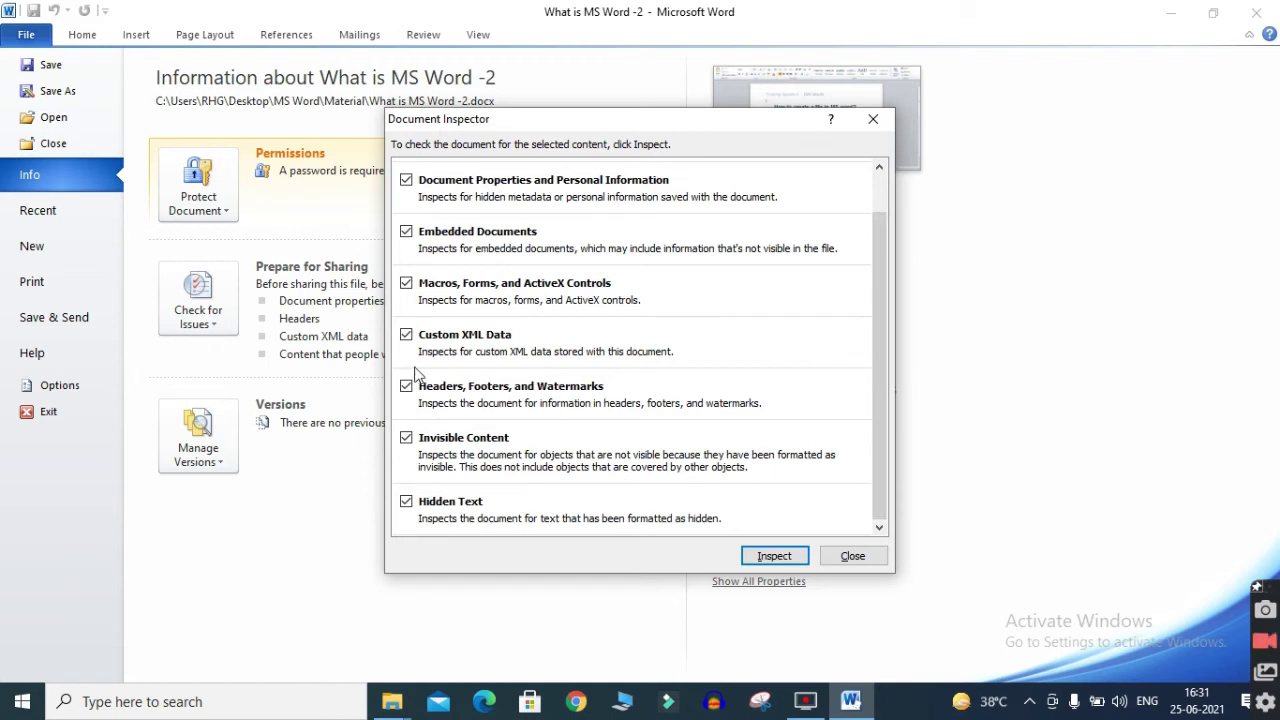
{"action": "left_click", "coordinate": [780, 557]}
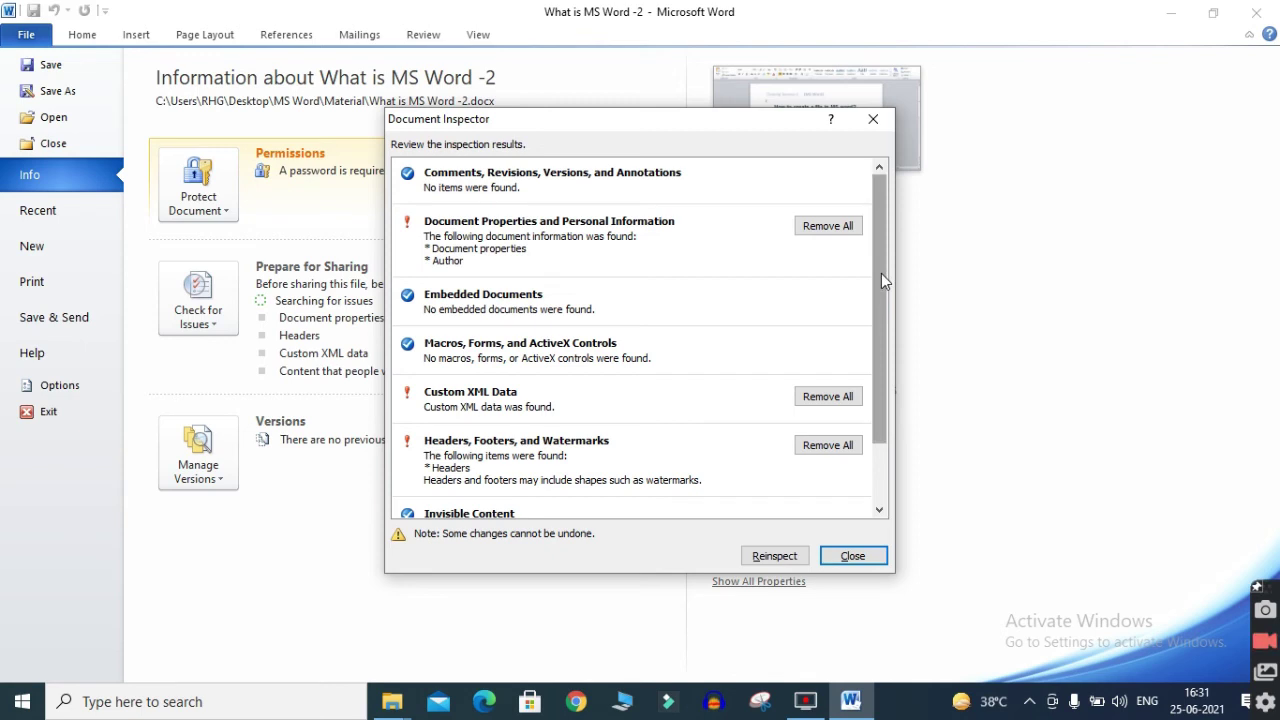
{"action": "left_click_drag", "start_coordinate": [881, 273], "coordinate": [882, 364]}
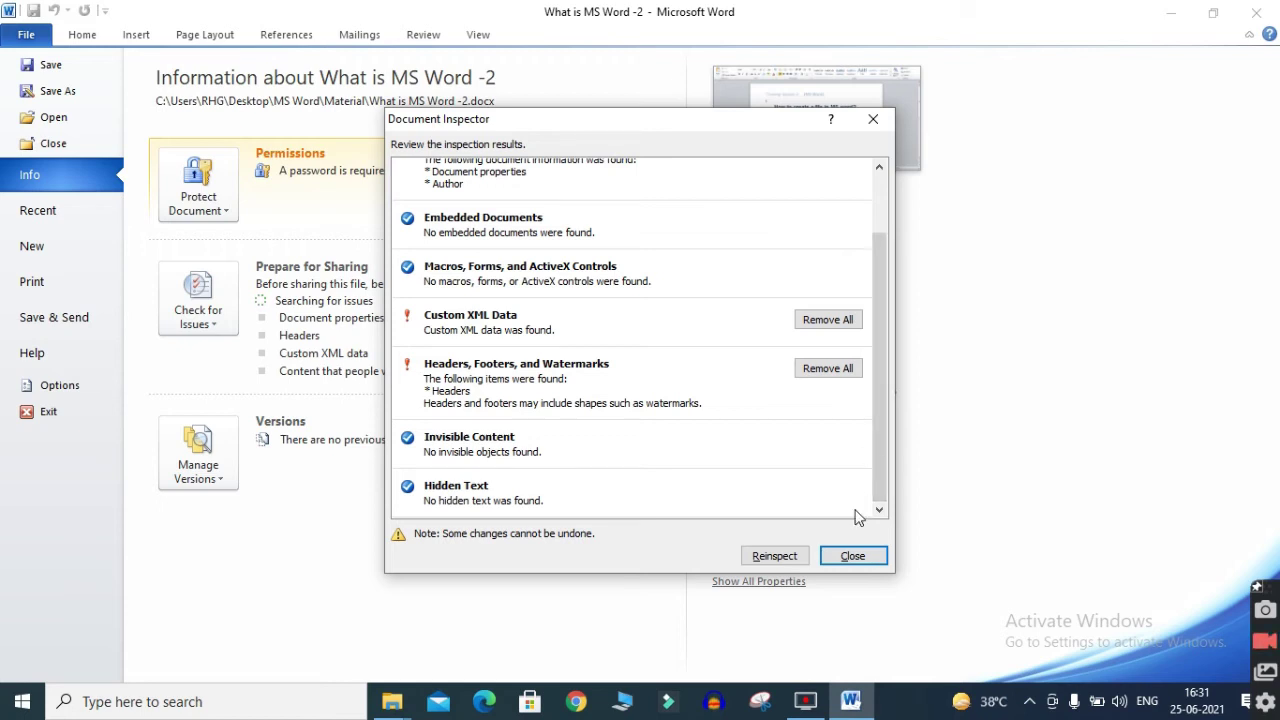
{"action": "left_click", "coordinate": [852, 556]}
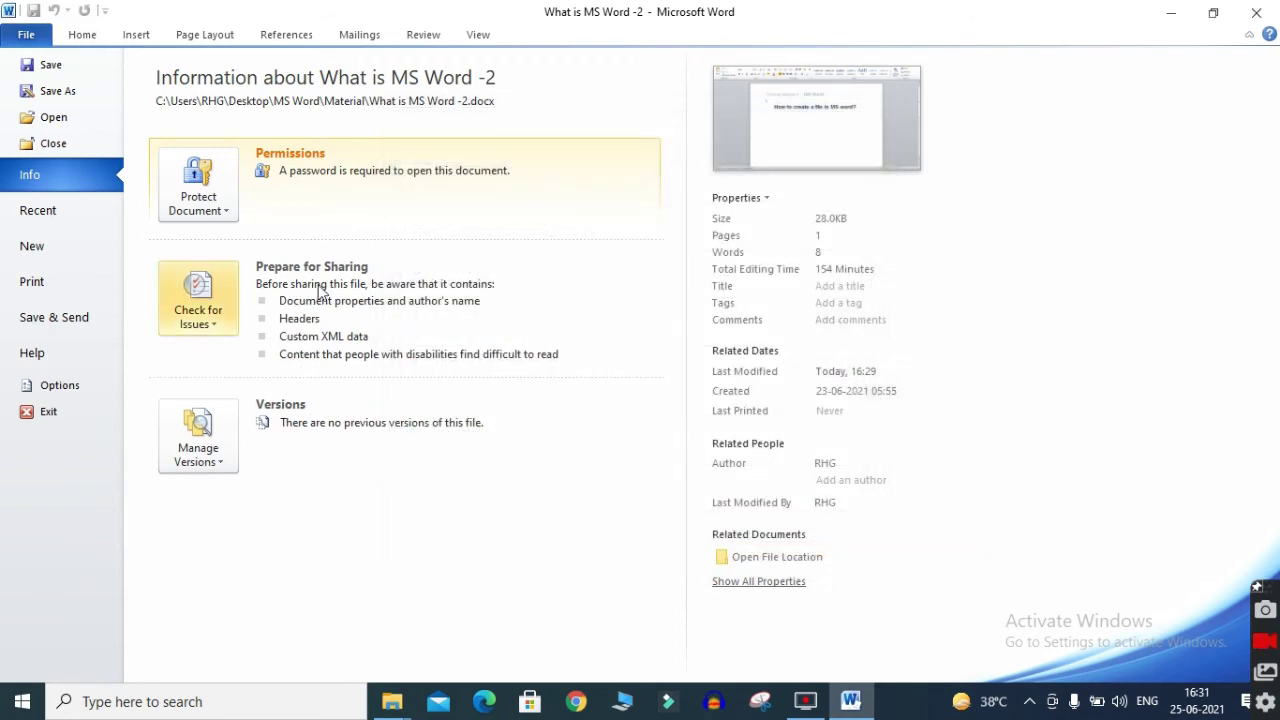
Run Check Accessibility, locate the 5 repeated blank characters in the header, then close the pane.
{"action": "left_click", "coordinate": [200, 318]}
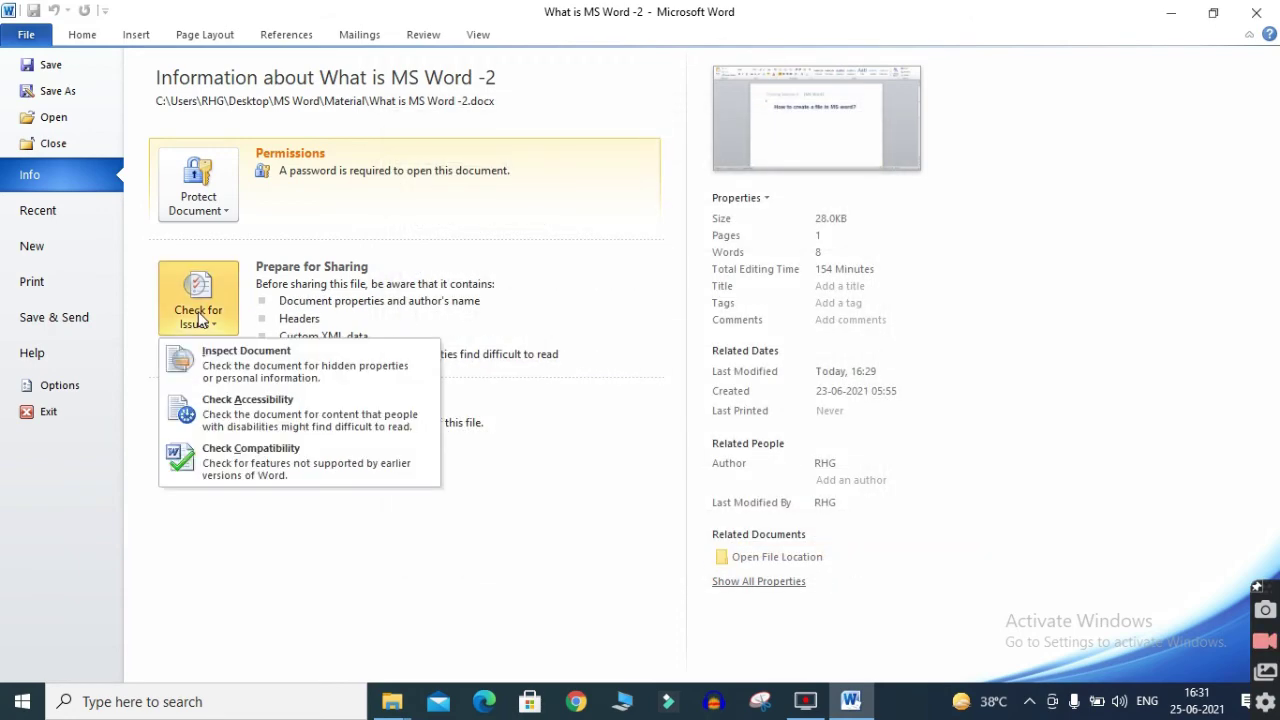
{"action": "left_click", "coordinate": [230, 408]}
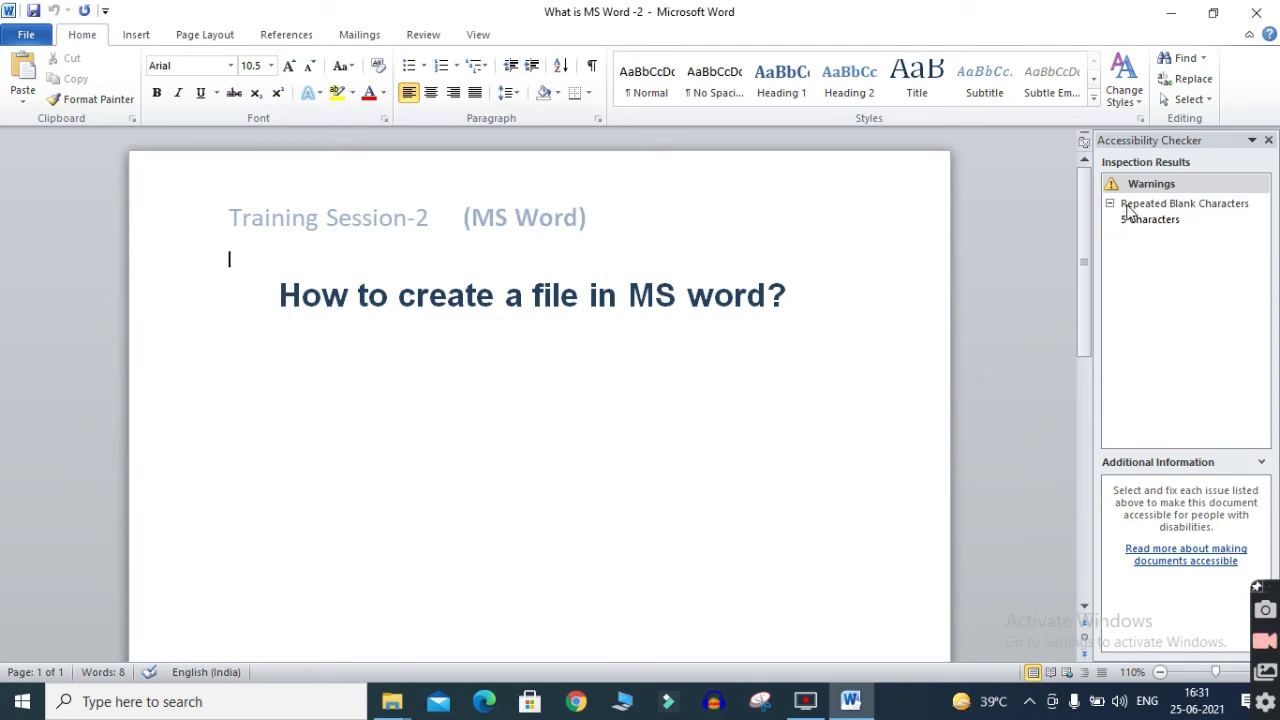
{"action": "left_click", "coordinate": [1147, 220]}
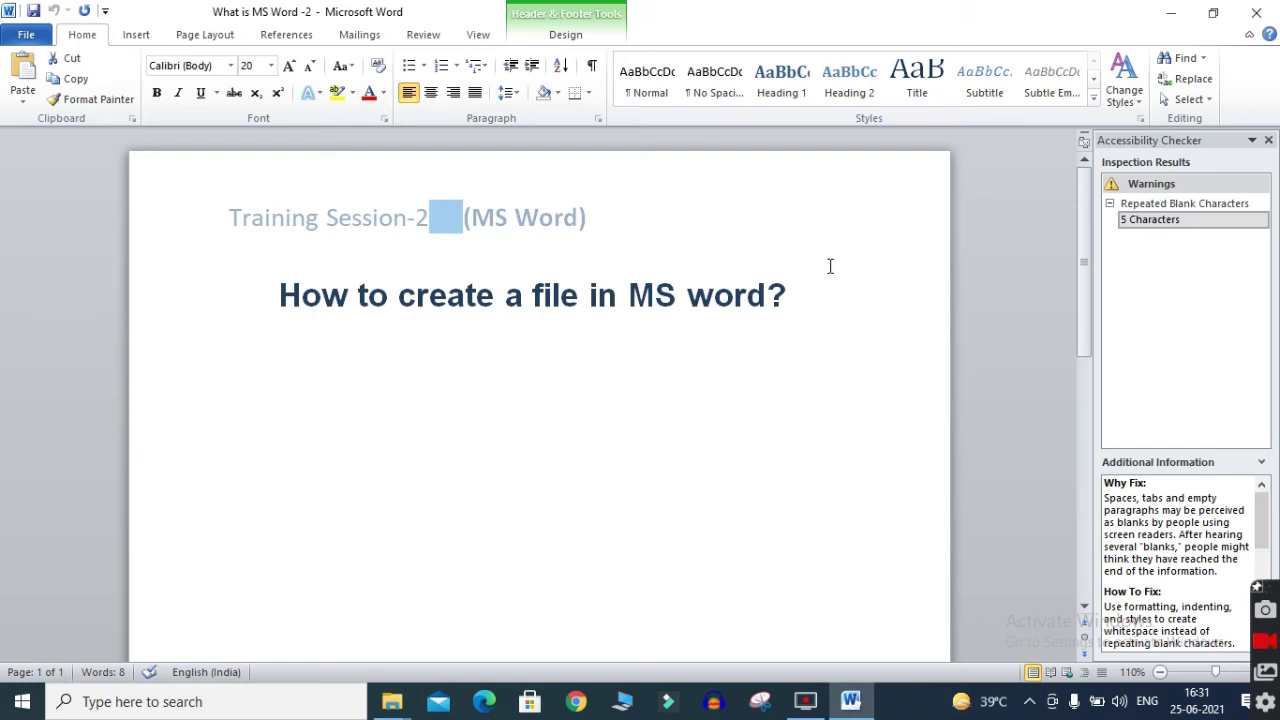
{"action": "left_click", "coordinate": [1268, 140]}
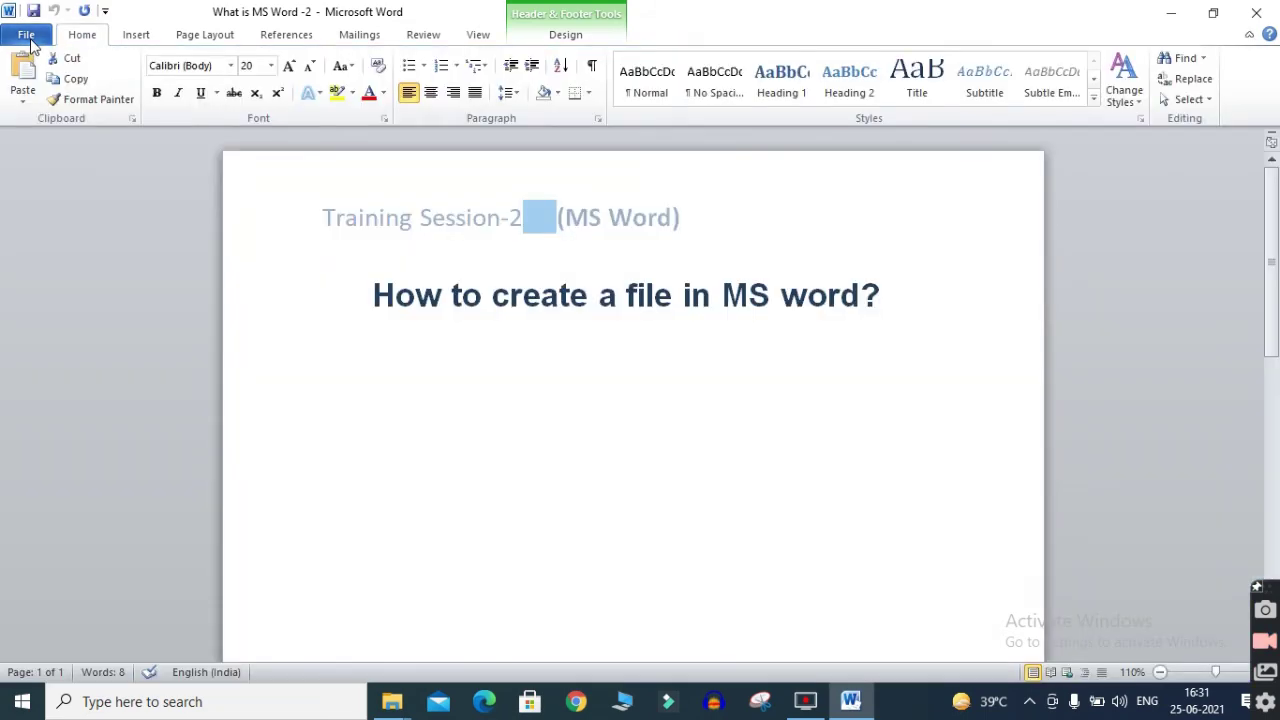
Open the Info page and dismiss the Check for Issues list without running a check.
{"action": "left_click", "coordinate": [27, 36]}
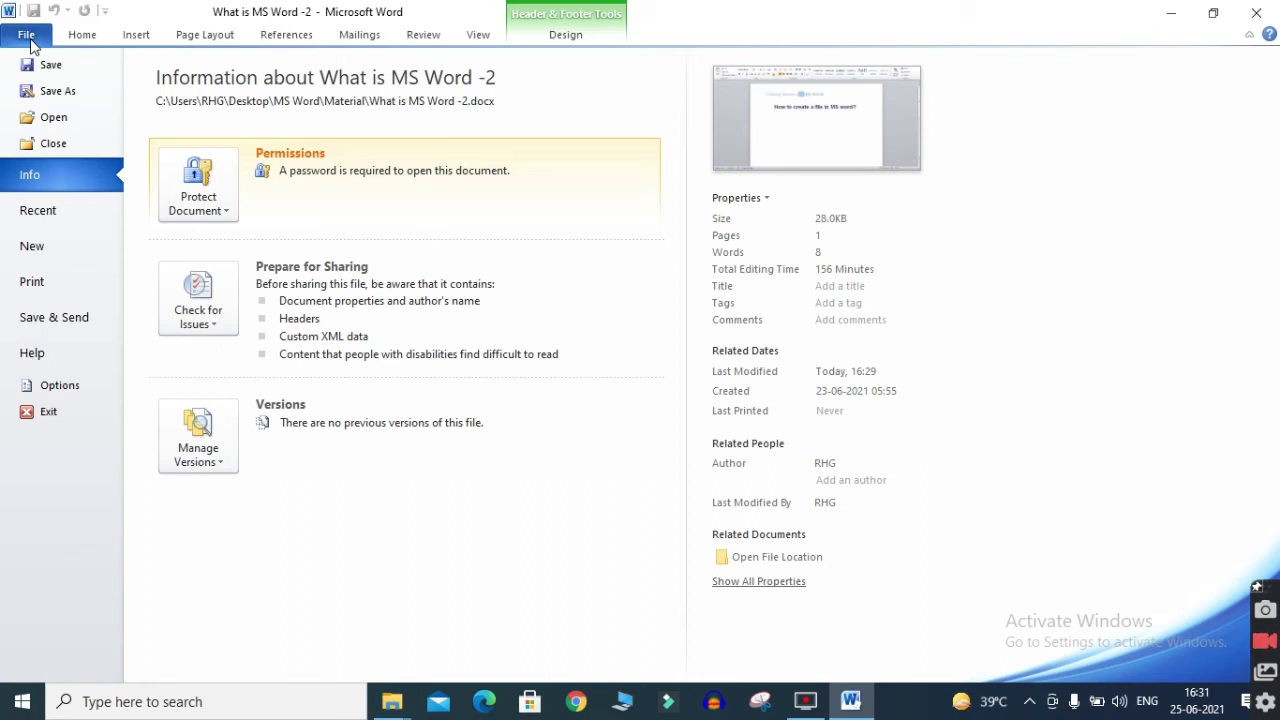
{"action": "left_click", "coordinate": [200, 290]}
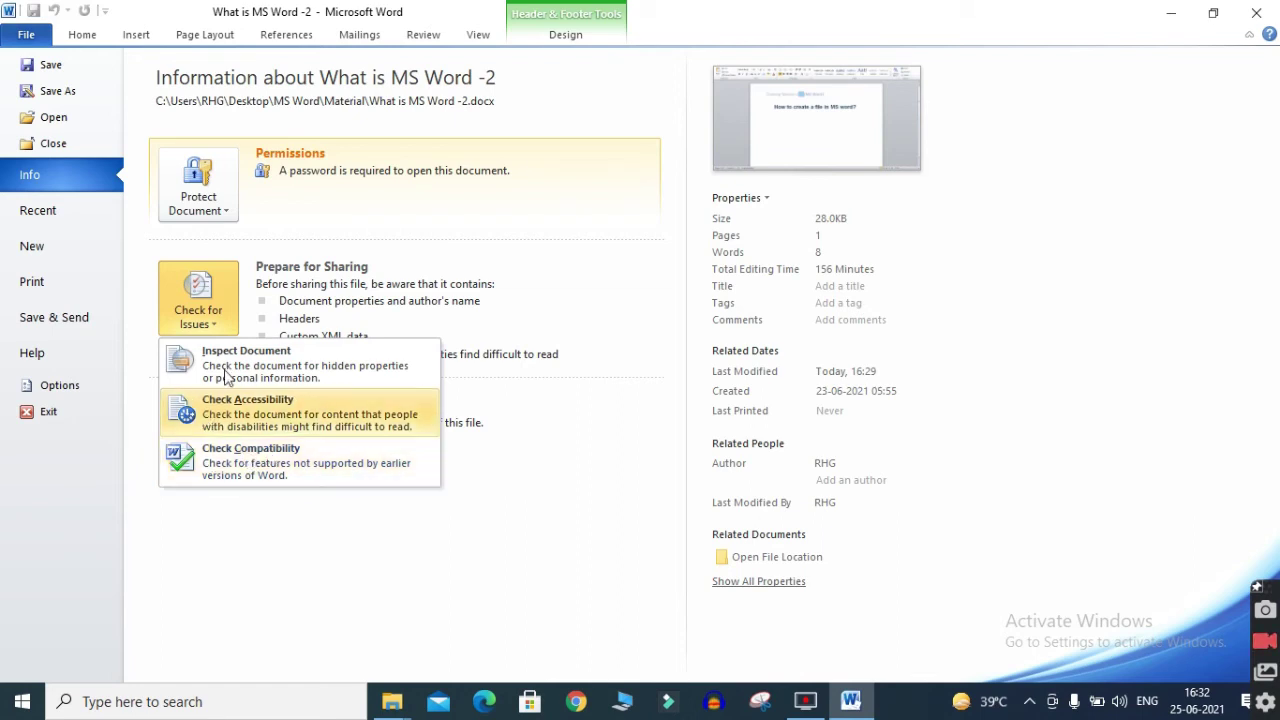
{"action": "left_click", "coordinate": [472, 553]}
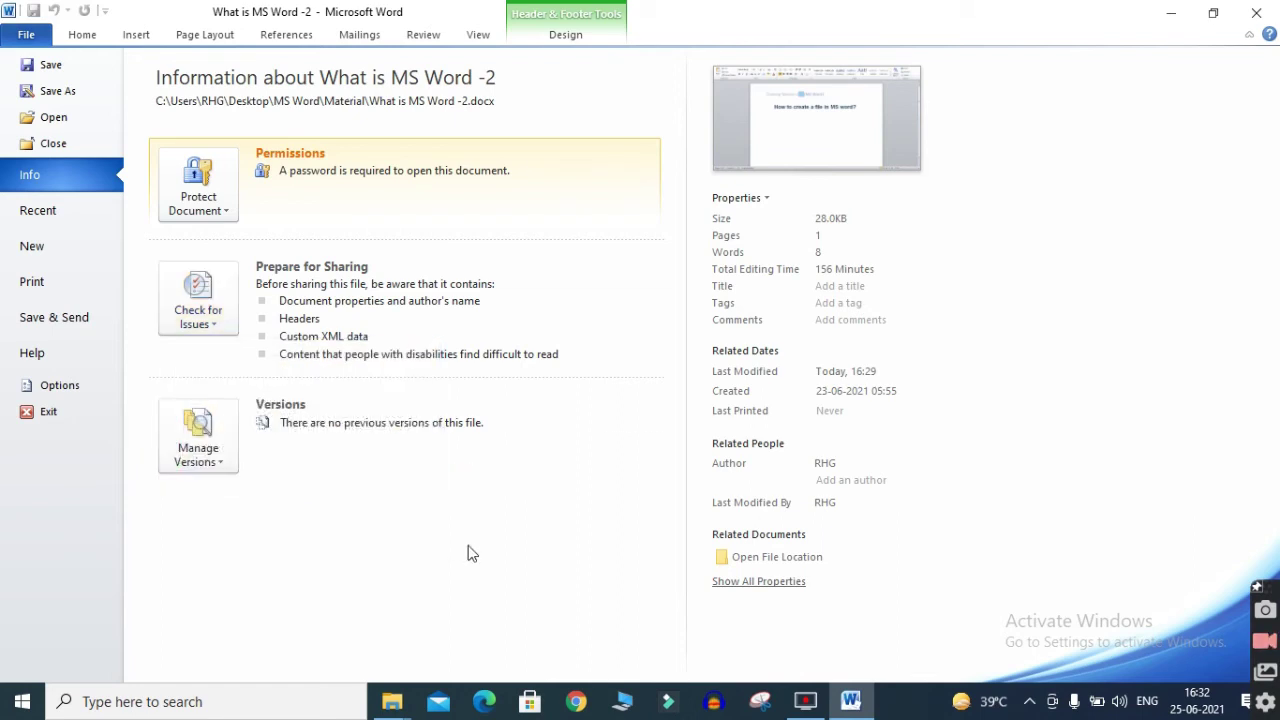
View Recent, create a new blank document, then return to What is MS Word -2's Info page.
{"action": "left_click", "coordinate": [45, 222]}
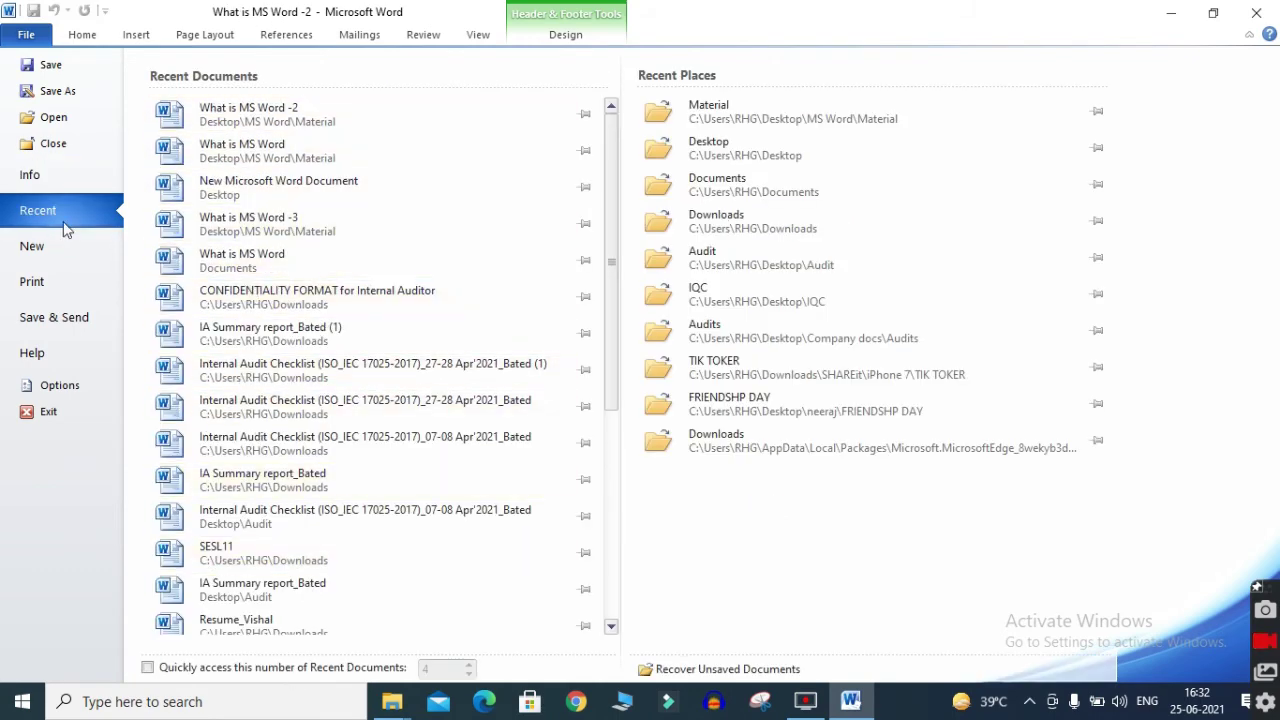
{"action": "left_click", "coordinate": [47, 248]}
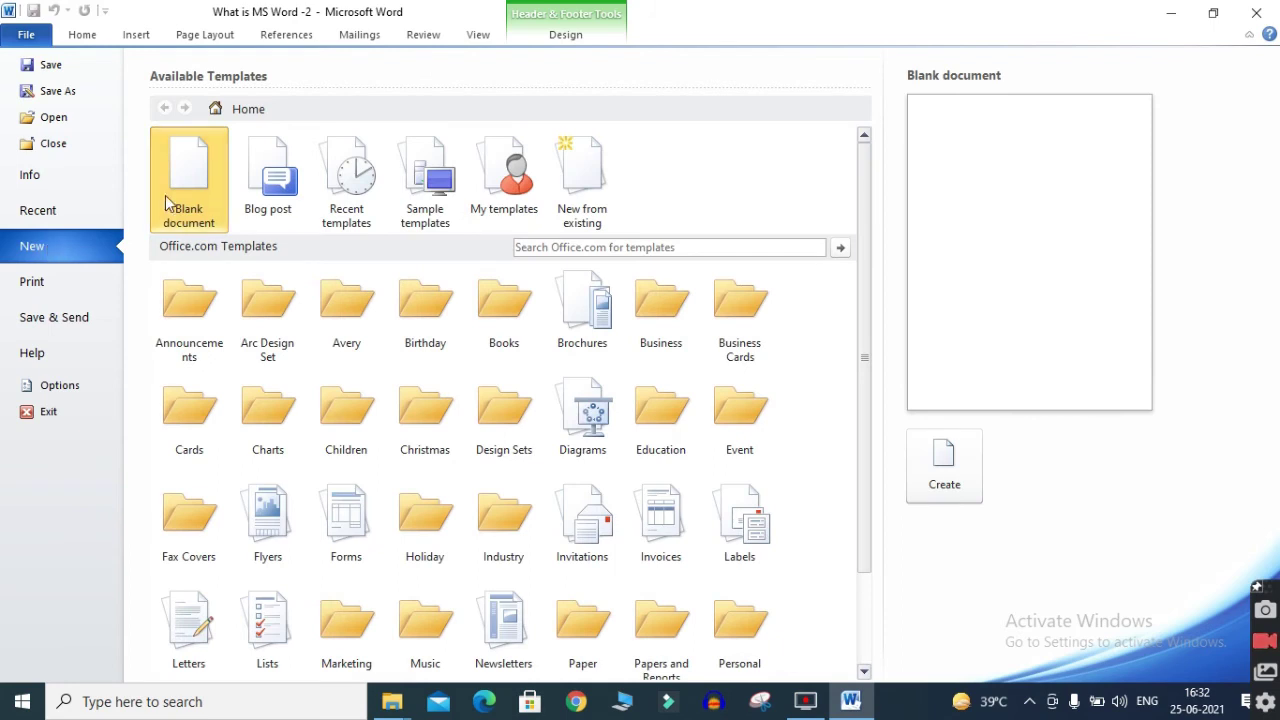
{"action": "left_click", "coordinate": [925, 462]}
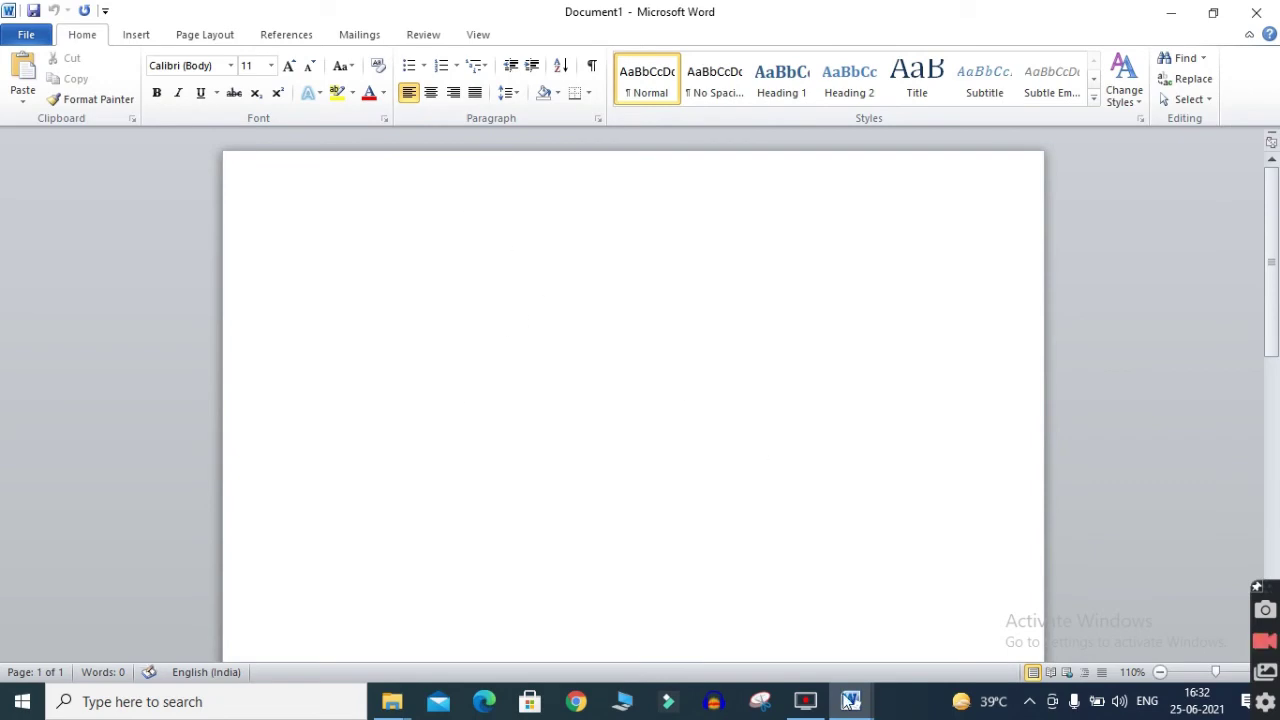
{"action": "mouse_move", "coordinate": [850, 701]}
{"action": "left_click", "coordinate": [762, 631]}
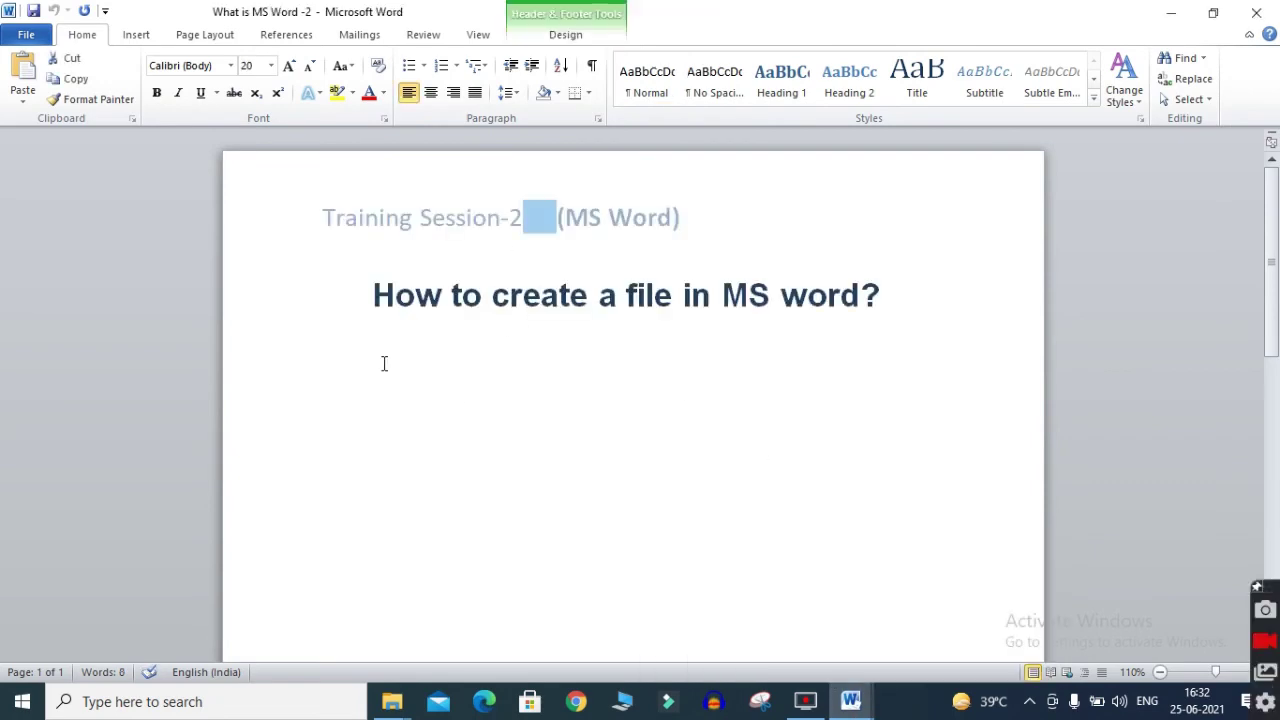
{"action": "left_click", "coordinate": [25, 34]}
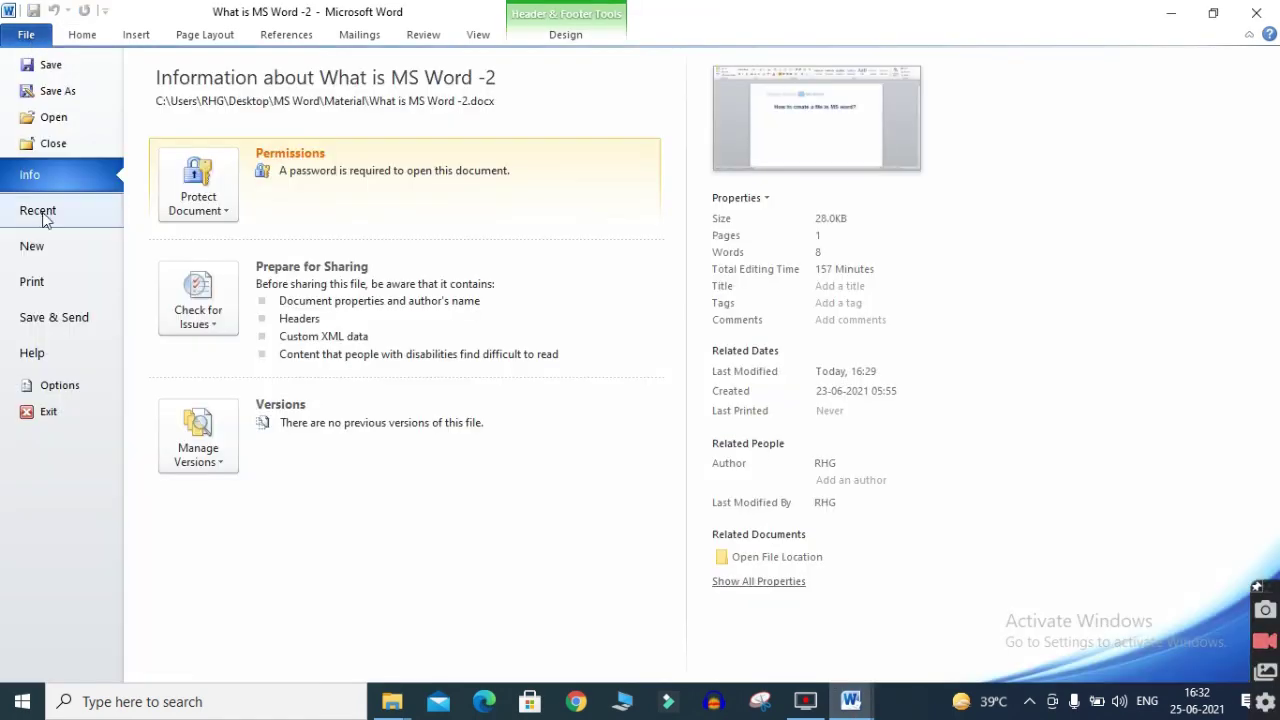
Preview the printed page, then show the Save & Send choices: e-mail attachment, PDF, XPS and internet fax.
{"action": "left_click", "coordinate": [35, 281]}
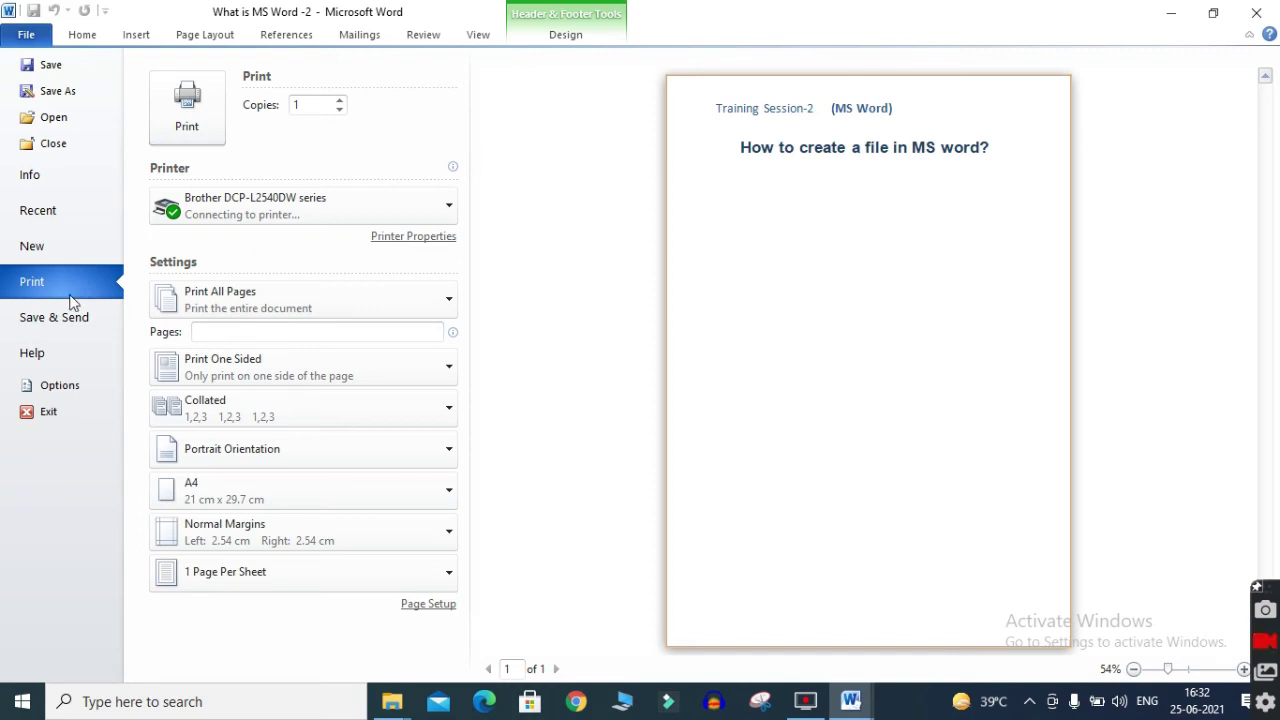
{"action": "left_click", "coordinate": [44, 317]}
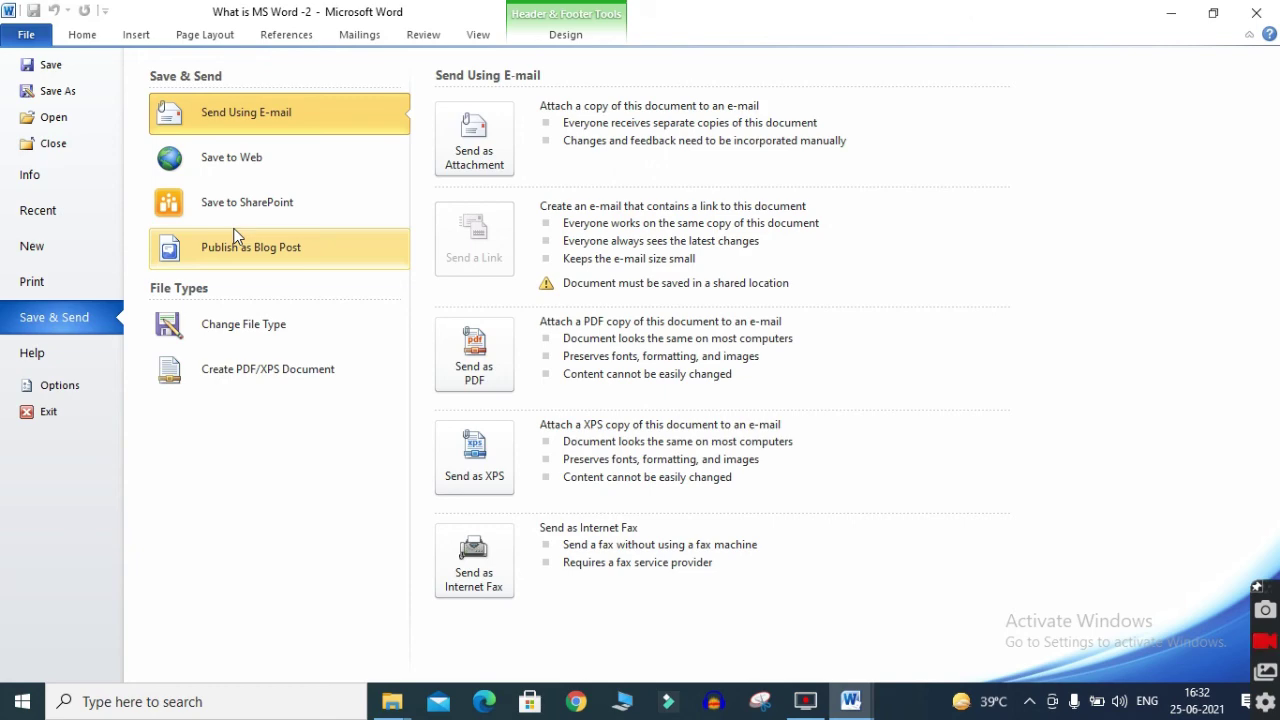
Review the Word Options General, Proofing, Save, Language and Advanced pages, then close the dialog.
{"action": "left_click", "coordinate": [70, 387]}
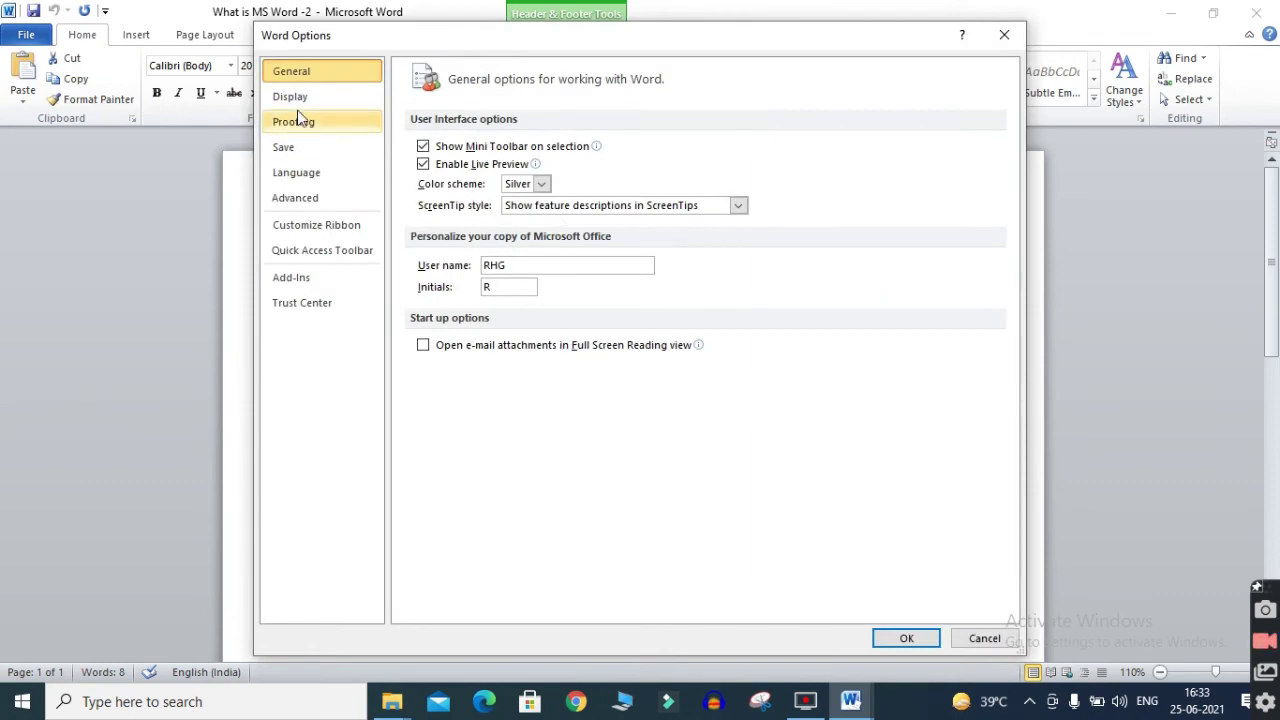
{"action": "left_click", "coordinate": [293, 122]}
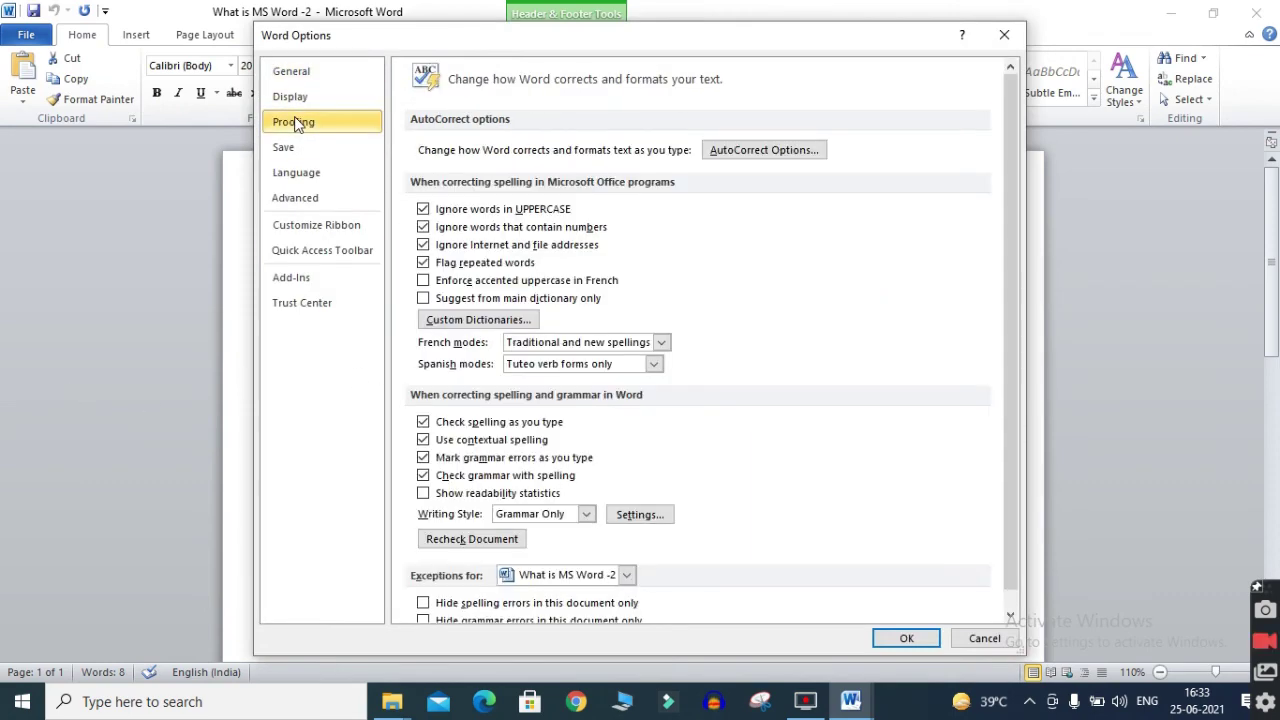
{"action": "left_click", "coordinate": [285, 147]}
{"action": "left_click", "coordinate": [296, 174]}
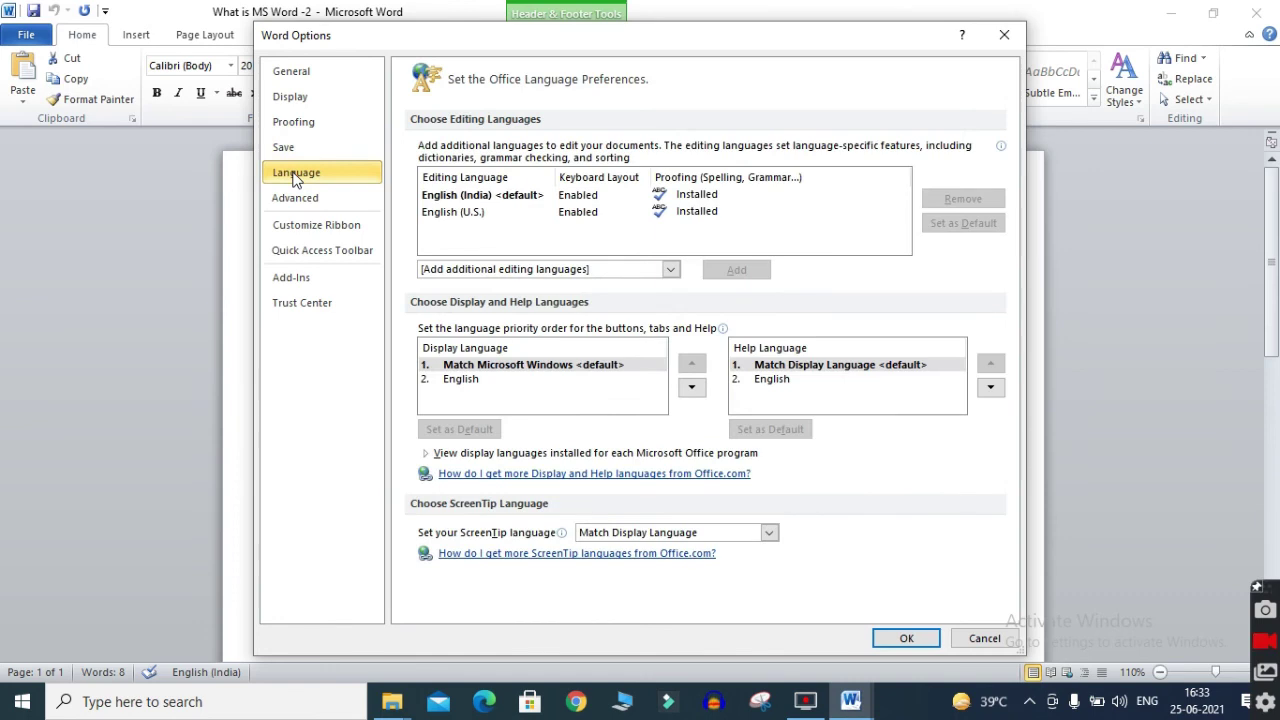
{"action": "left_click", "coordinate": [295, 198]}
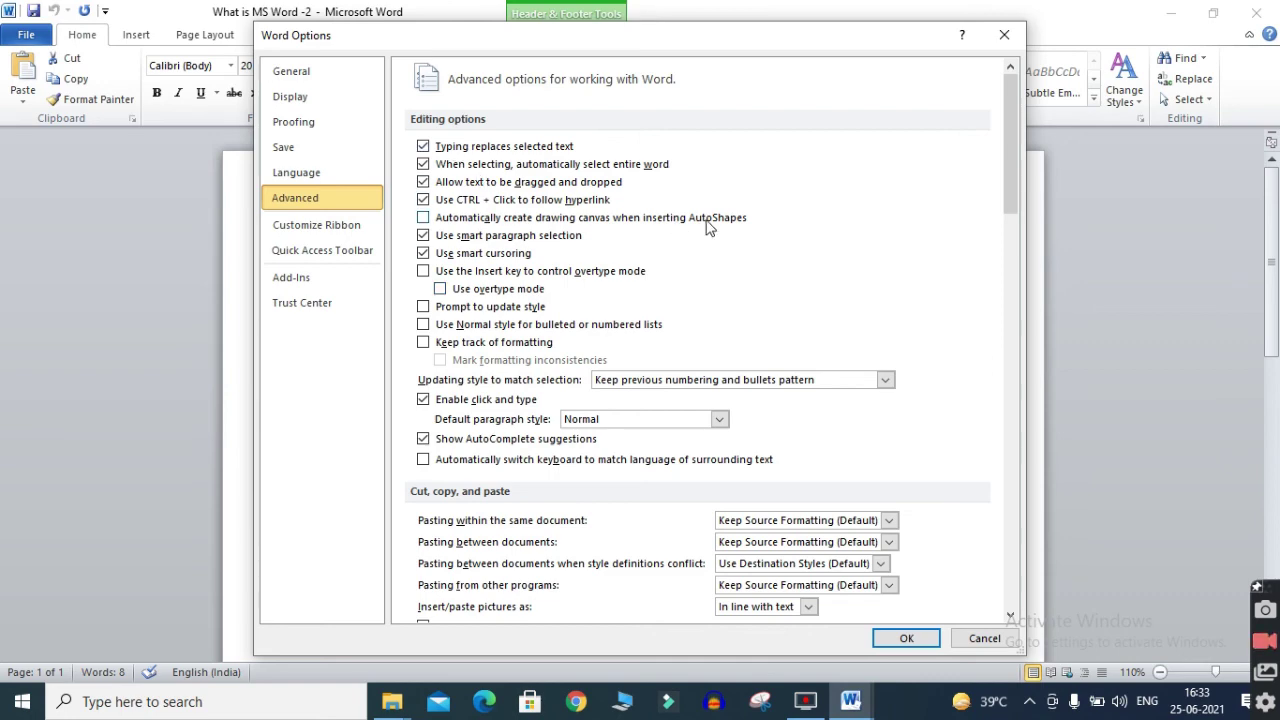
{"action": "left_click", "coordinate": [1001, 40]}
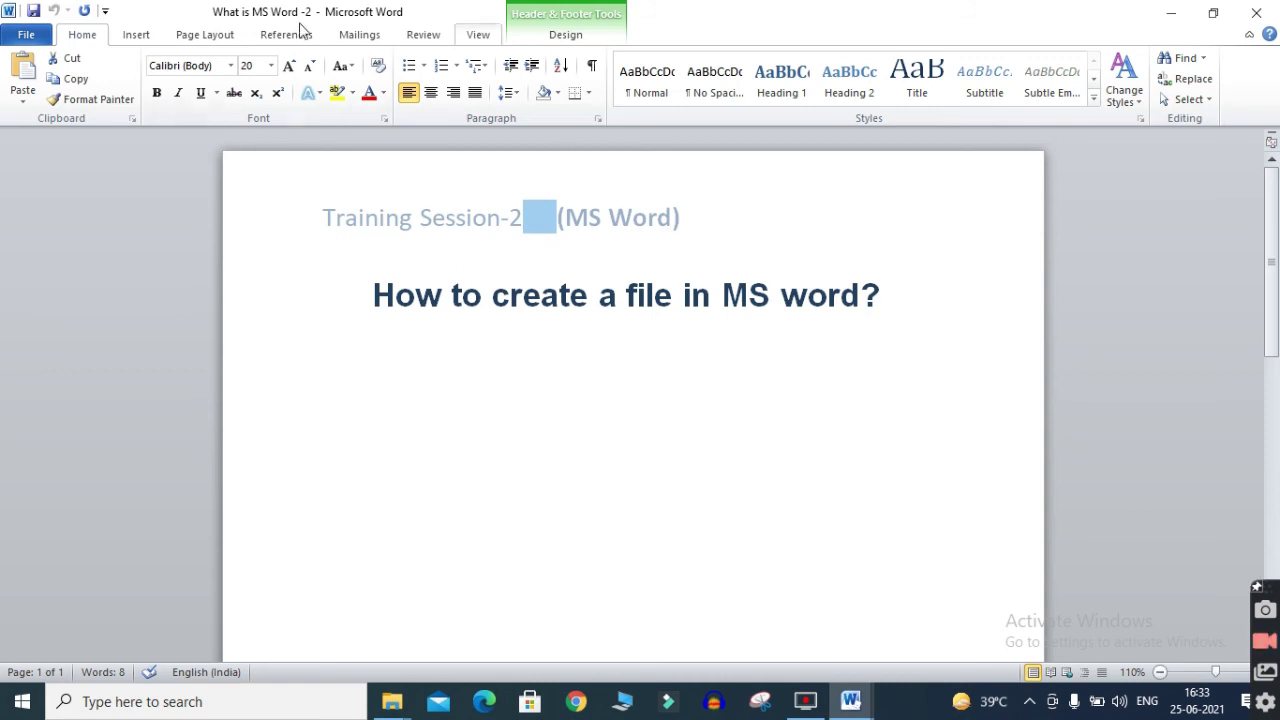
Save the document, confirm the 16:33 modified time in Info, and leave header editing for the body.
{"action": "left_click", "coordinate": [33, 11]}
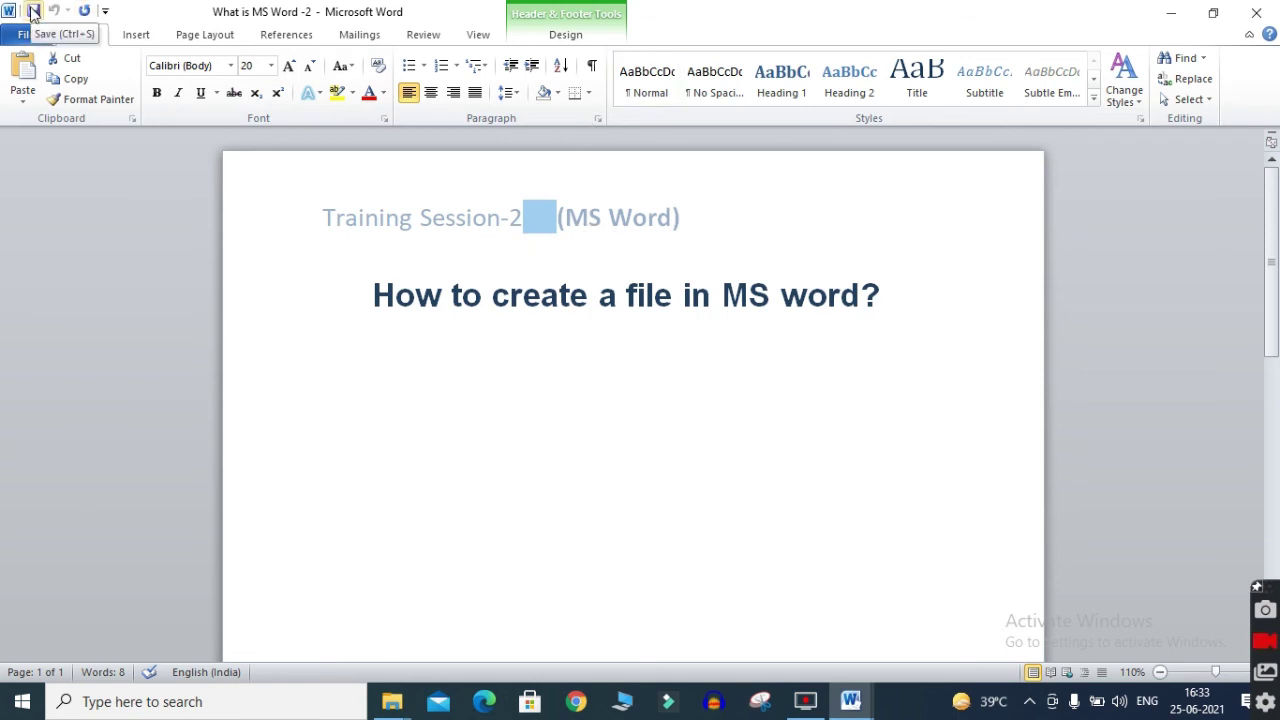
{"action": "left_click", "coordinate": [33, 11]}
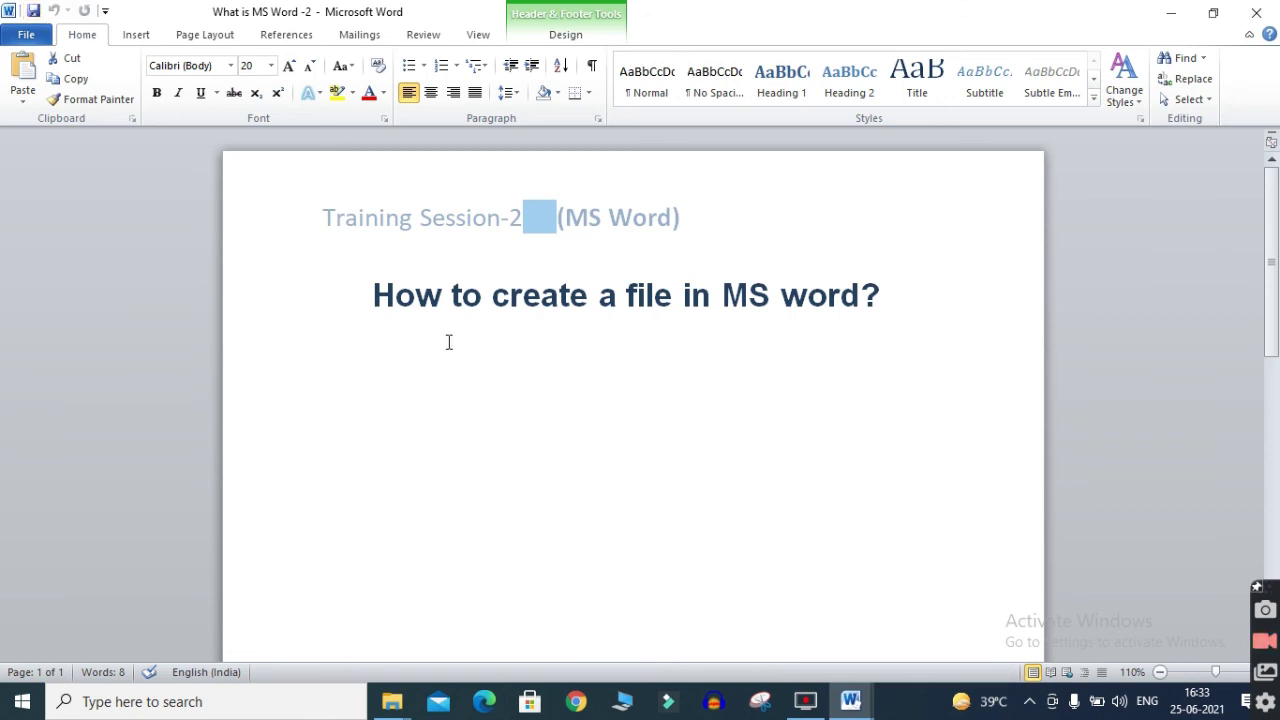
{"action": "left_click", "coordinate": [20, 38]}
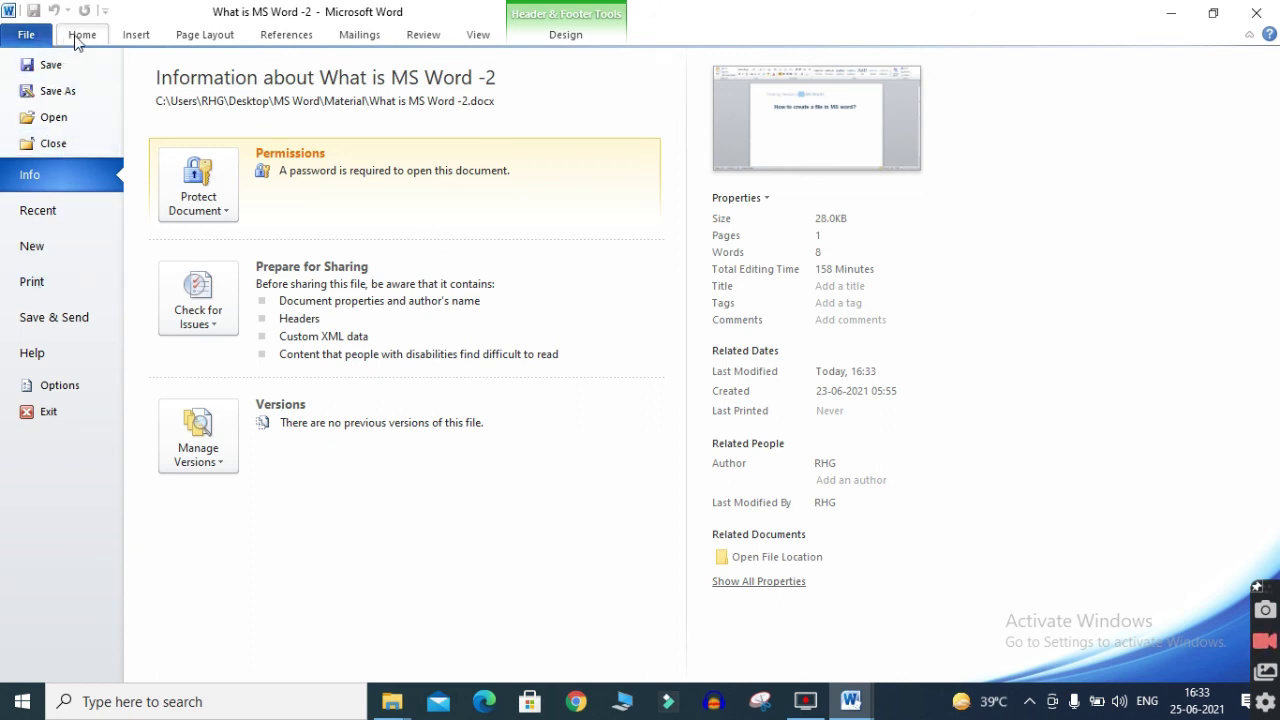
{"action": "left_click", "coordinate": [78, 37]}
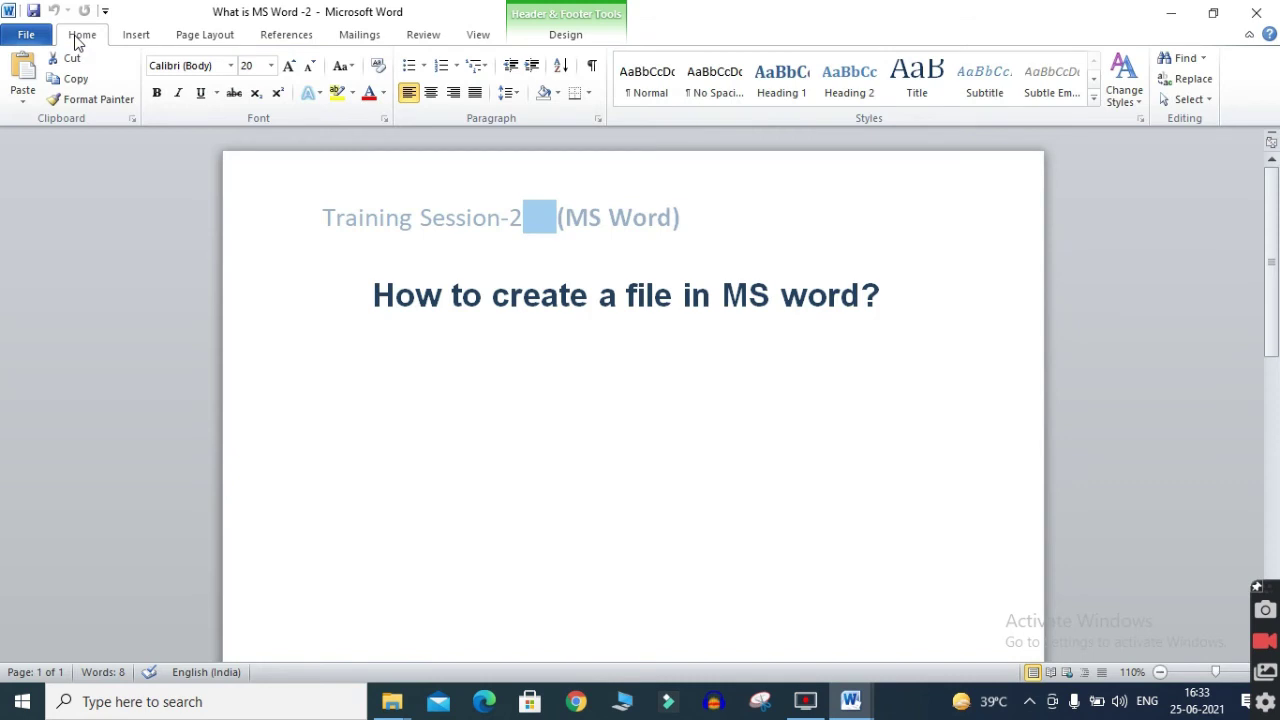
{"action": "double_click", "coordinate": [601, 396]}
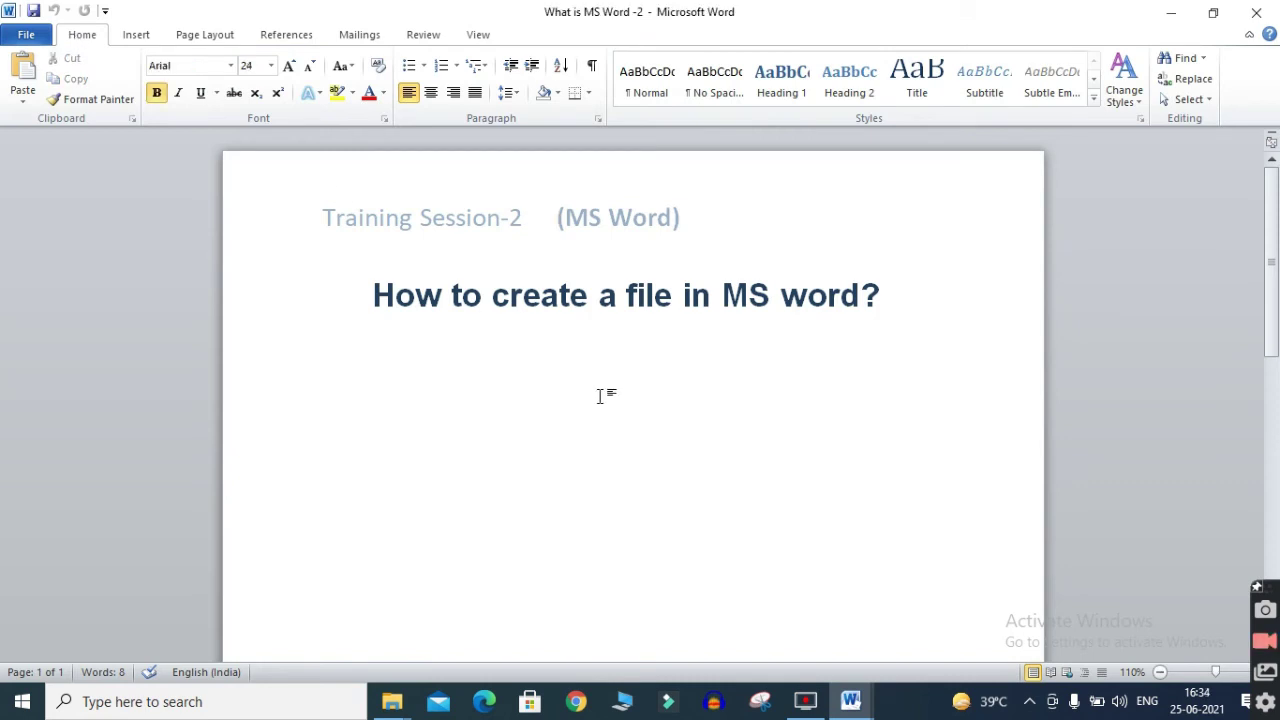